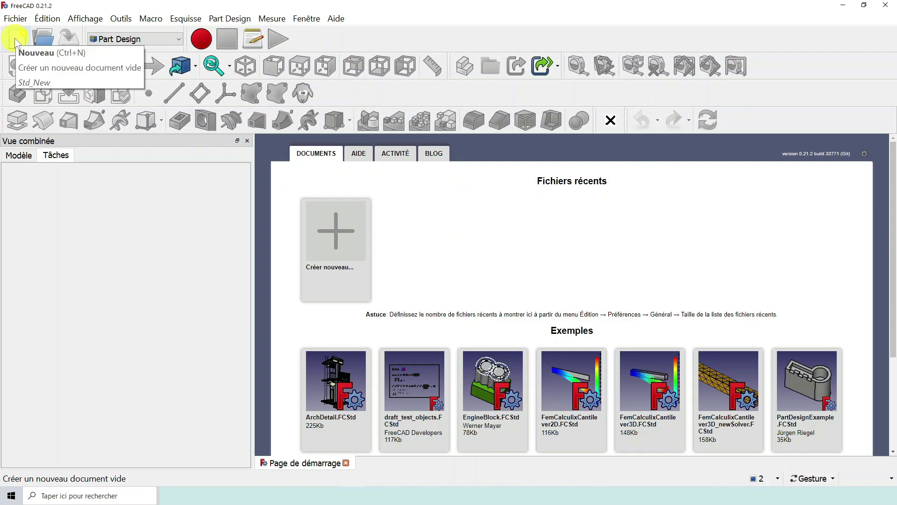
- Create a new empty document in the Part Design workbench
{"action": "left_click", "coordinate": [15, 38]}
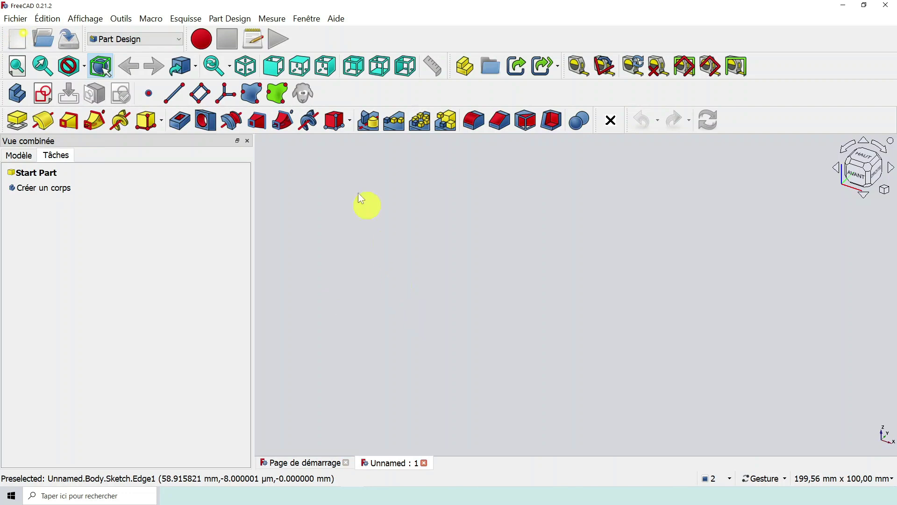
{"action": "left_click", "coordinate": [180, 38]}
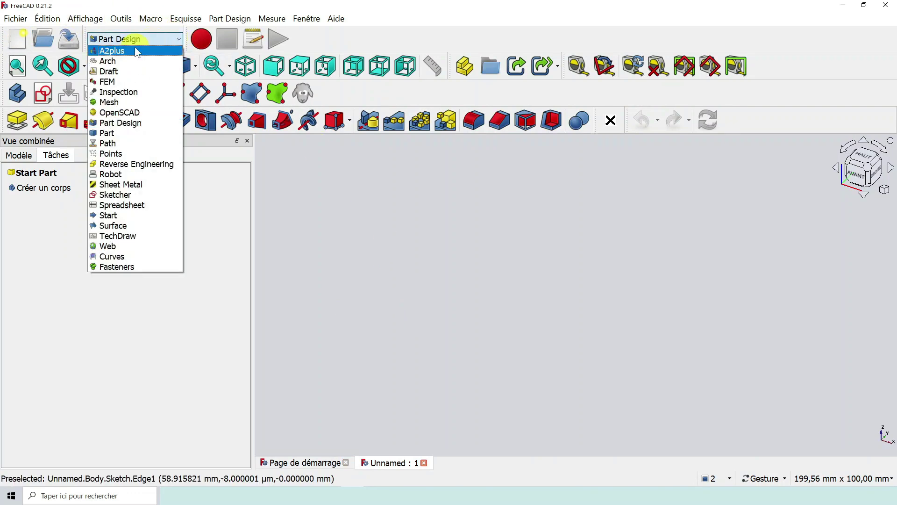
{"action": "left_click", "coordinate": [137, 124]}
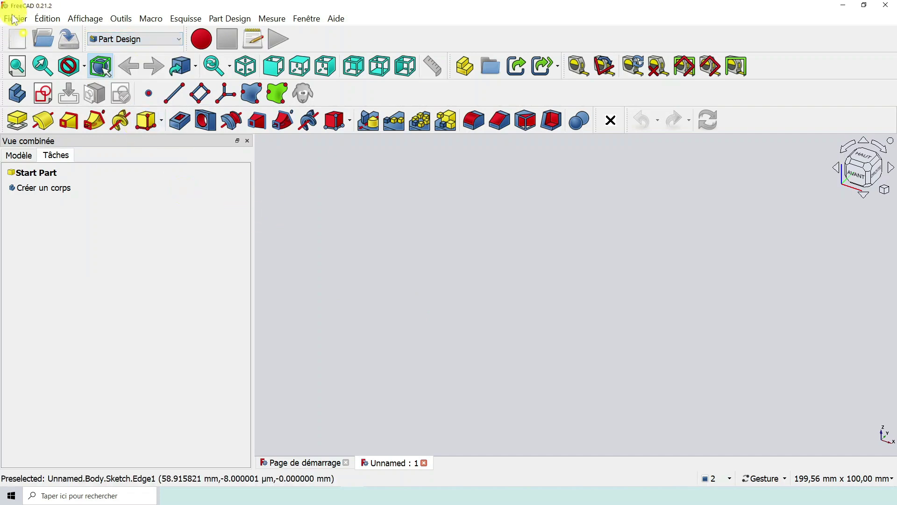
- Create a new sketch on the XZ plane
{"action": "left_click", "coordinate": [43, 93]}
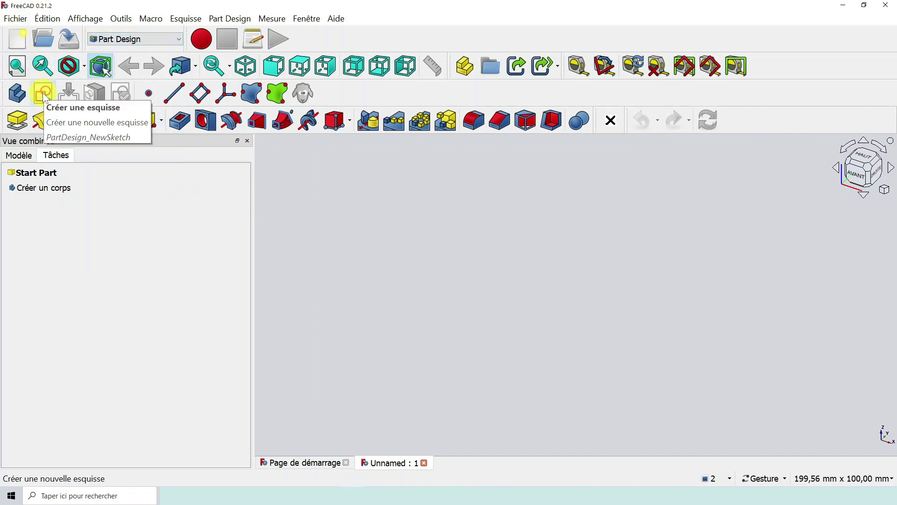
{"action": "left_click", "coordinate": [43, 92]}
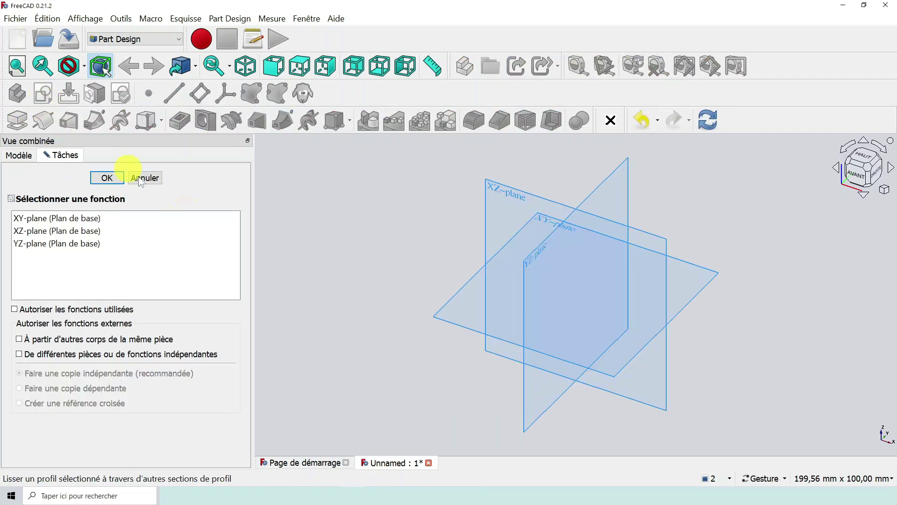
{"action": "left_click", "coordinate": [495, 186]}
{"action": "scroll", "coordinate": [698, 231], "scroll_direction": "down", "scroll_amount": 2}
{"action": "scroll", "coordinate": [695, 220], "scroll_direction": "up", "scroll_amount": 2}
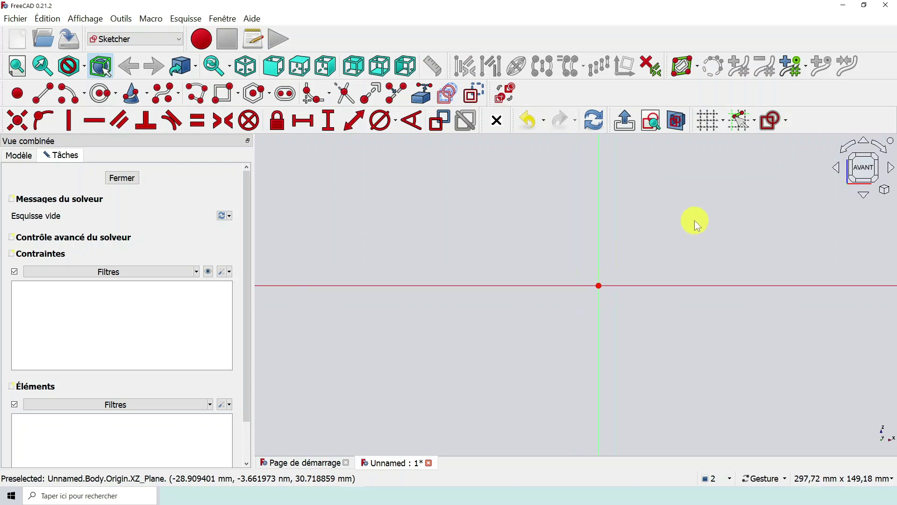
- Sketch a free line about 76 mm long, sloping up at about 18°, above the horizontal axis and right of the vertical axis
{"action": "right_click_drag", "start_coordinate": [736, 196], "coordinate": [587, 271]}
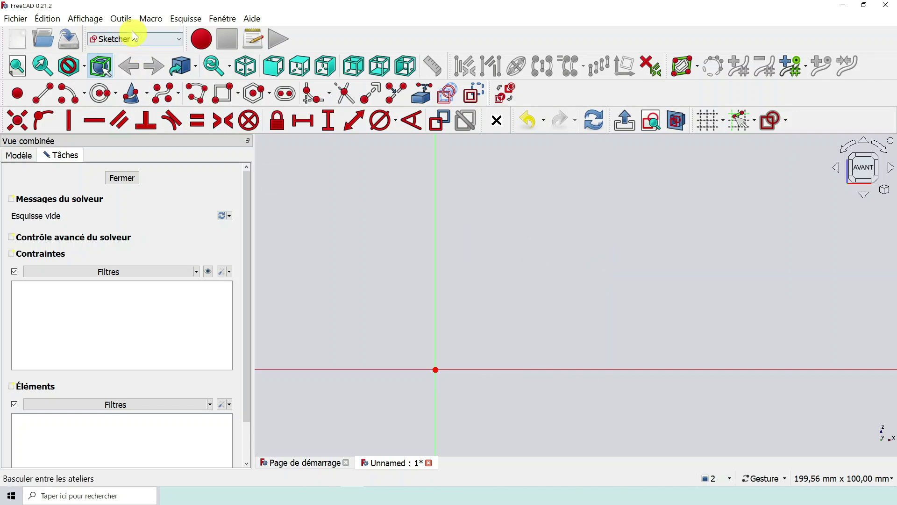
{"action": "left_click", "coordinate": [44, 94]}
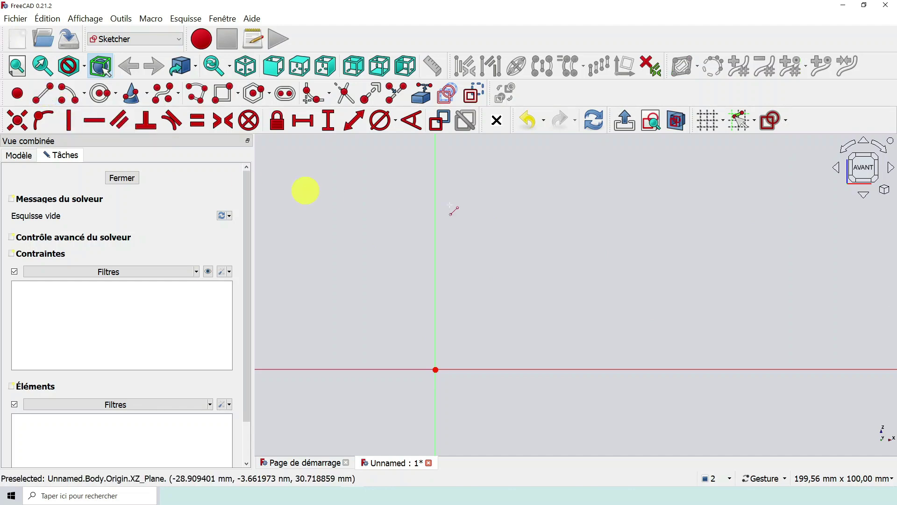
{"action": "left_click", "coordinate": [511, 288]}
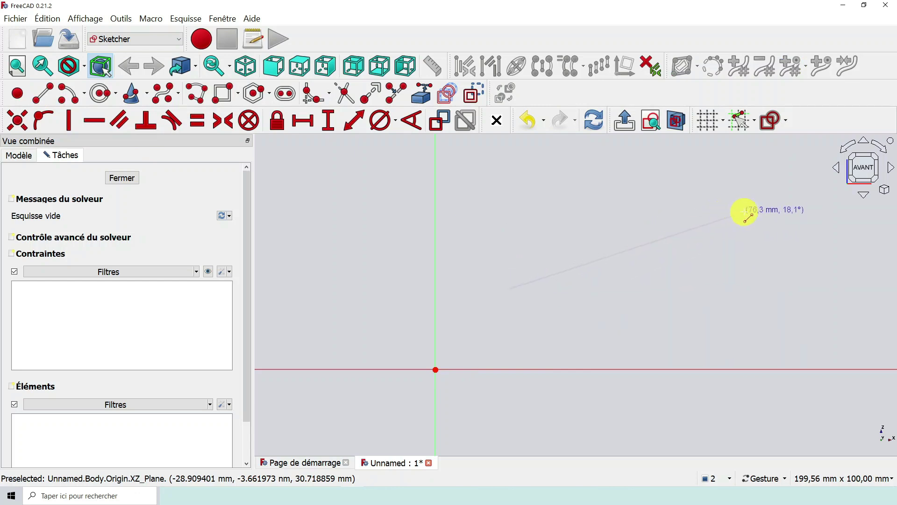
{"action": "left_click", "coordinate": [746, 210]}
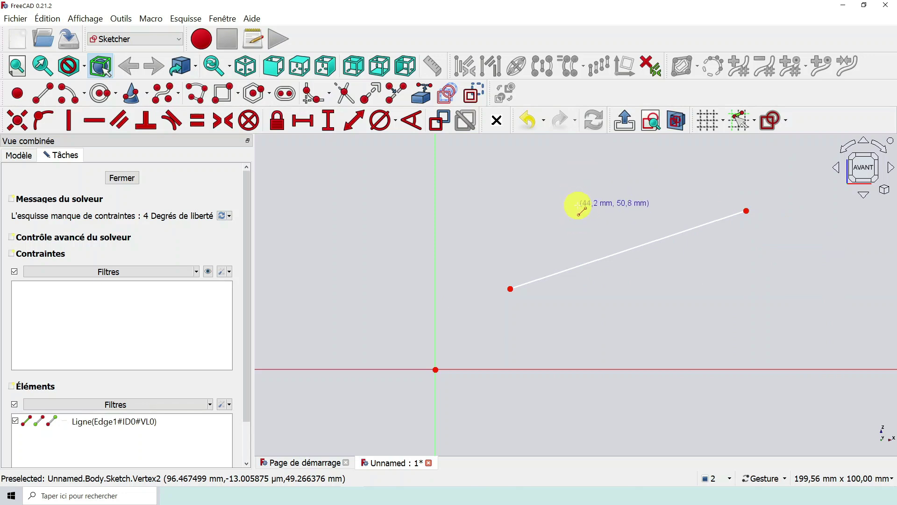
{"action": "right_click", "coordinate": [578, 206]}
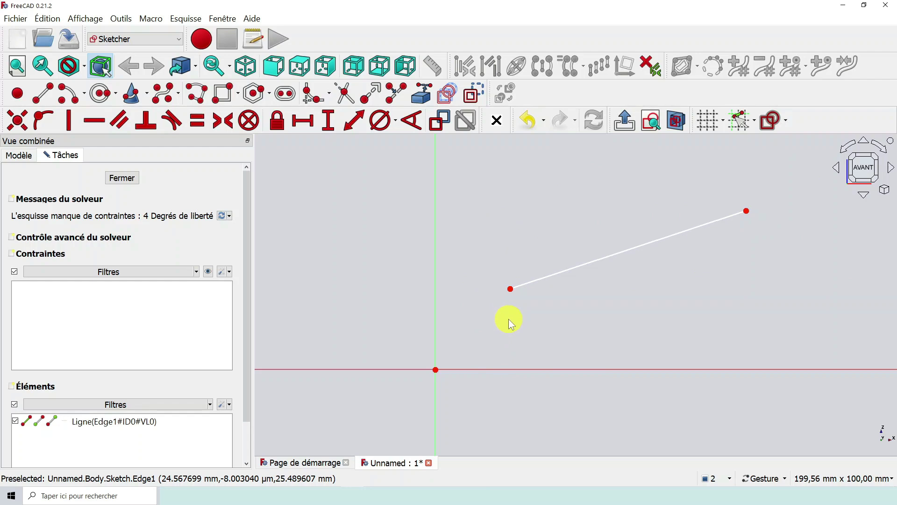
- Constrain the line's lower-left endpoint onto the horizontal axis with a point-on-object constraint
{"action": "left_click", "coordinate": [511, 287]}
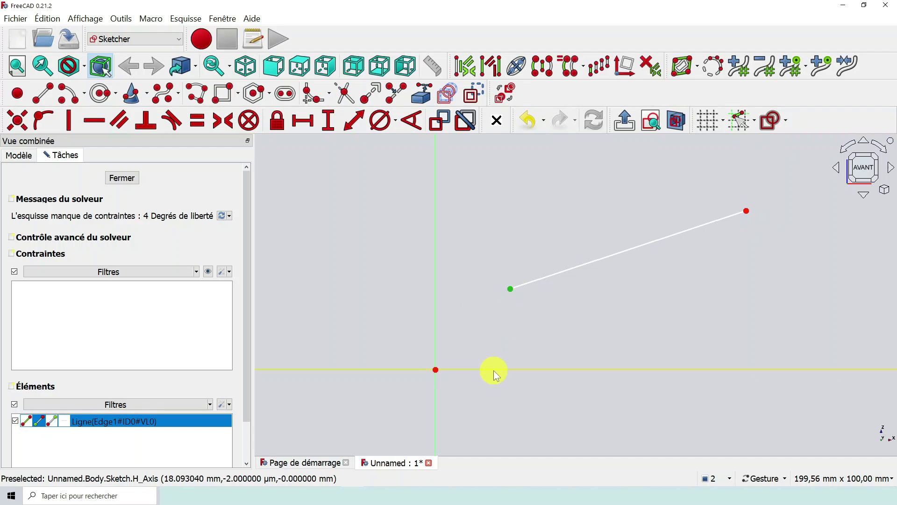
{"action": "left_click", "coordinate": [493, 370]}
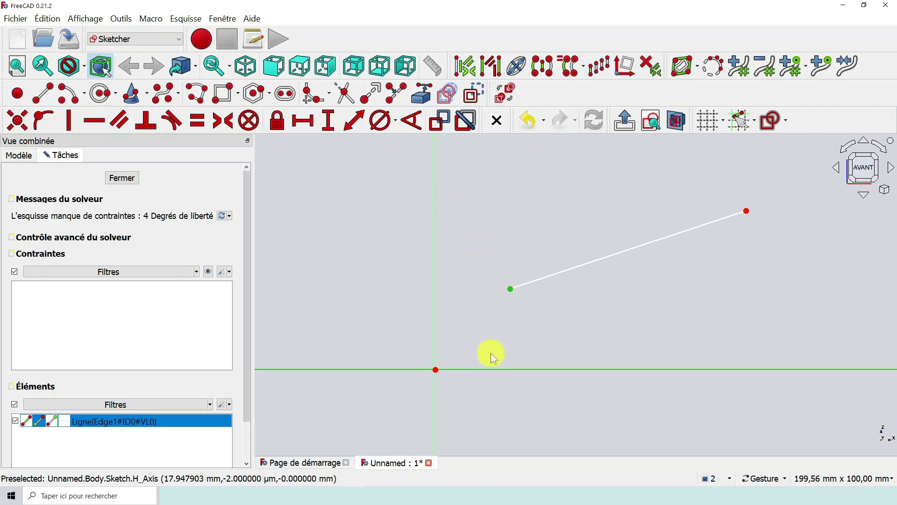
{"action": "left_click", "coordinate": [41, 120]}
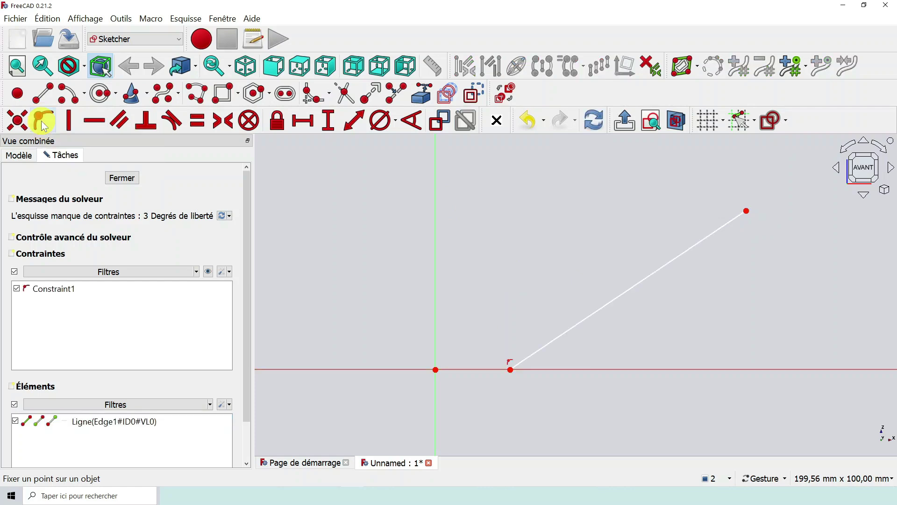
- Constrain the line's upper-right endpoint onto the horizontal axis with a point-on-object constraint
{"action": "left_click", "coordinate": [747, 211]}
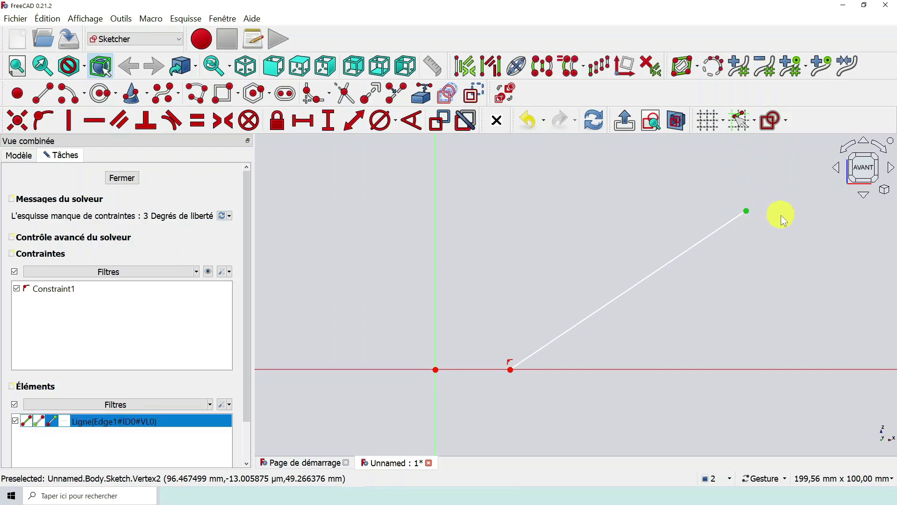
{"action": "left_click", "coordinate": [775, 368]}
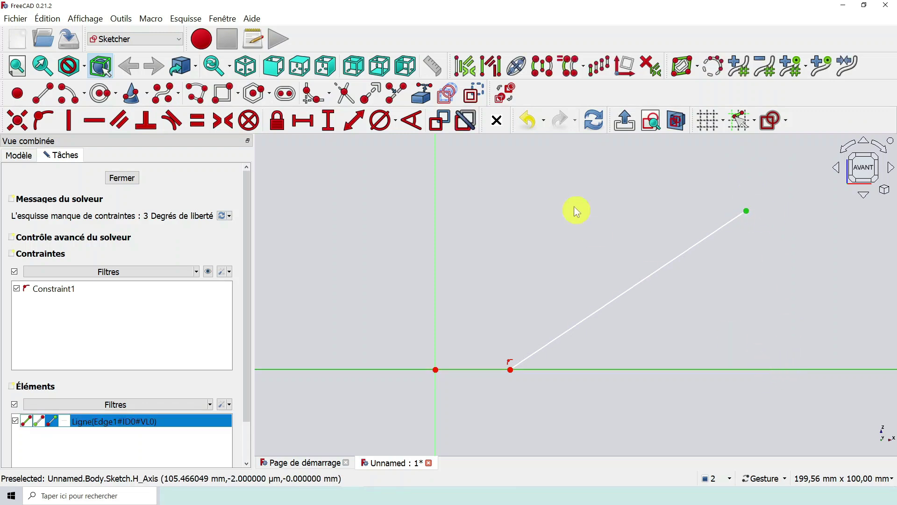
{"action": "left_click", "coordinate": [43, 122]}
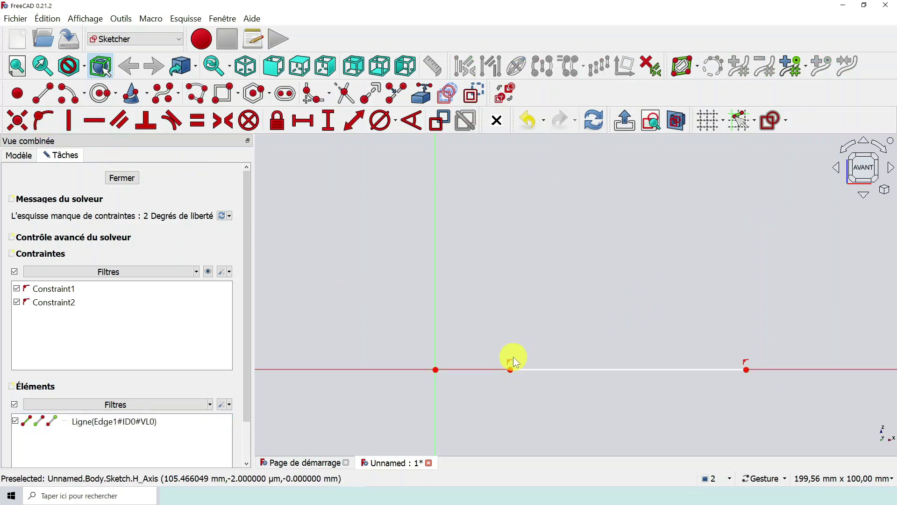
- Slide both line endpoints along the horizontal axis to shorten the line, and apply a horizontal constraint to it
{"action": "mouse_move", "coordinate": [511, 369]}
{"action": "left_mouse_down"}
{"action": "mouse_move", "coordinate": [563, 371]}
{"action": "mouse_move", "coordinate": [467, 368]}
{"action": "mouse_move", "coordinate": [502, 369]}
{"action": "left_mouse_up"}
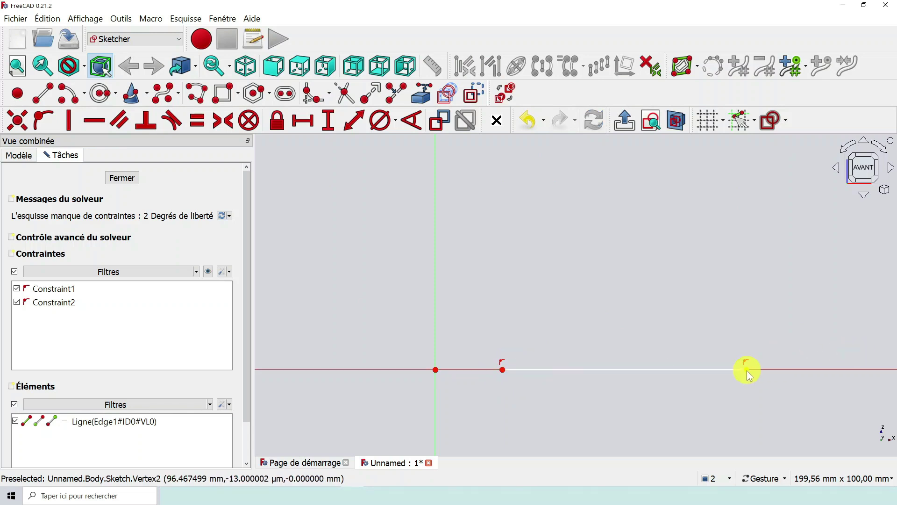
{"action": "left_click_drag", "start_coordinate": [745, 370], "coordinate": [694, 369]}
{"action": "left_click", "coordinate": [587, 369]}
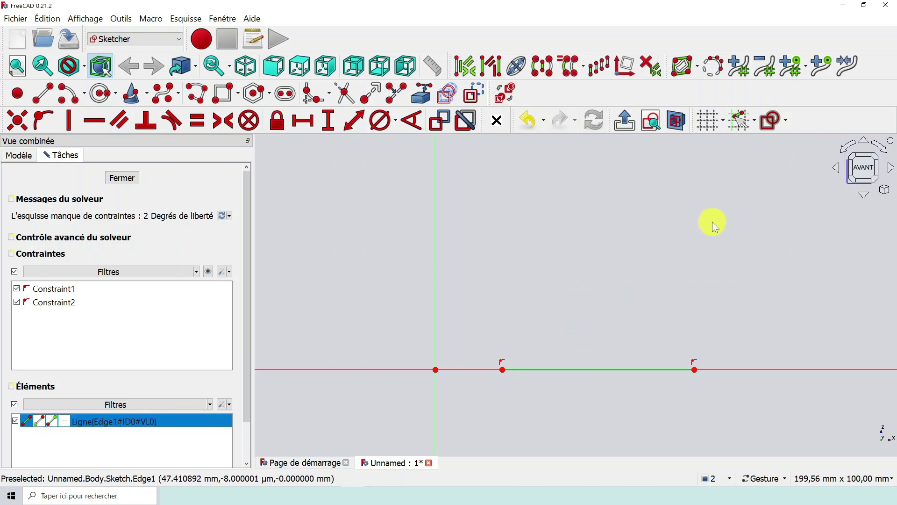
{"action": "left_click", "coordinate": [98, 124]}
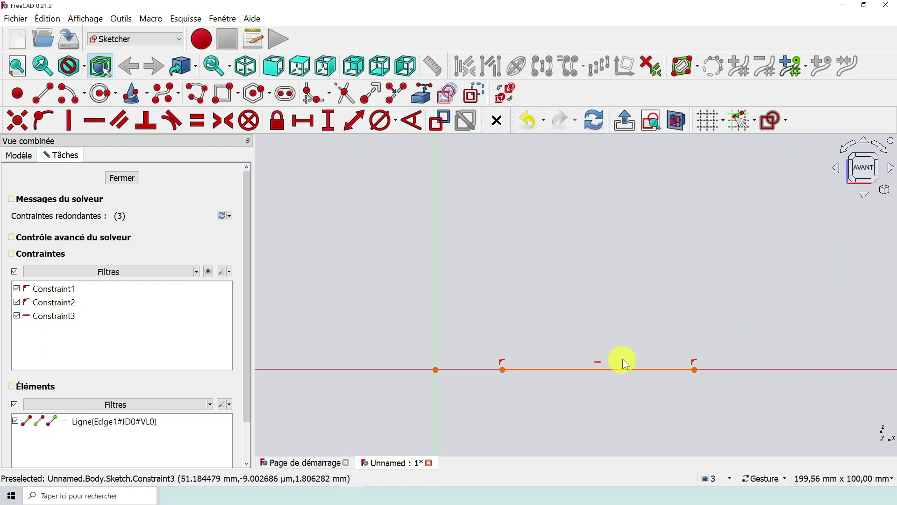
- Delete the line on the horizontal axis together with its constraints
{"action": "scroll", "coordinate": [591, 380], "scroll_direction": "up", "scroll_amount": 5}
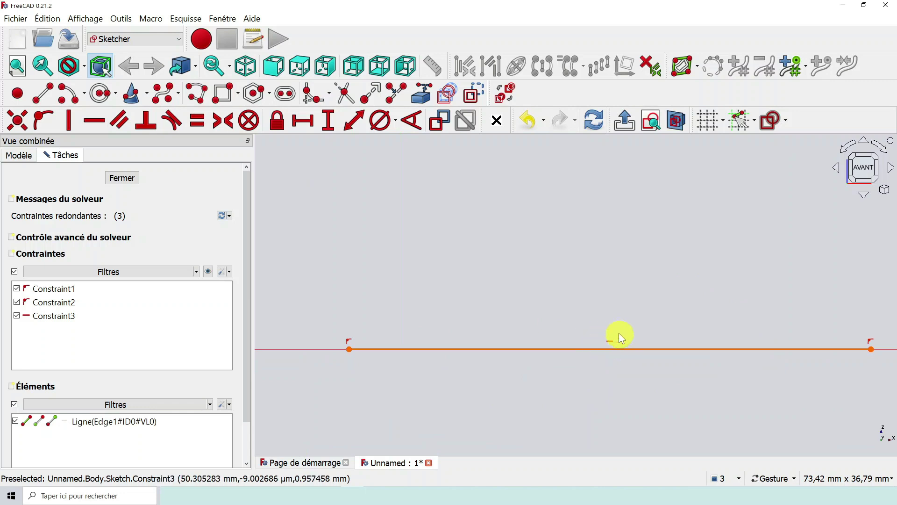
{"action": "scroll", "coordinate": [619, 317], "scroll_direction": "down", "scroll_amount": 4}
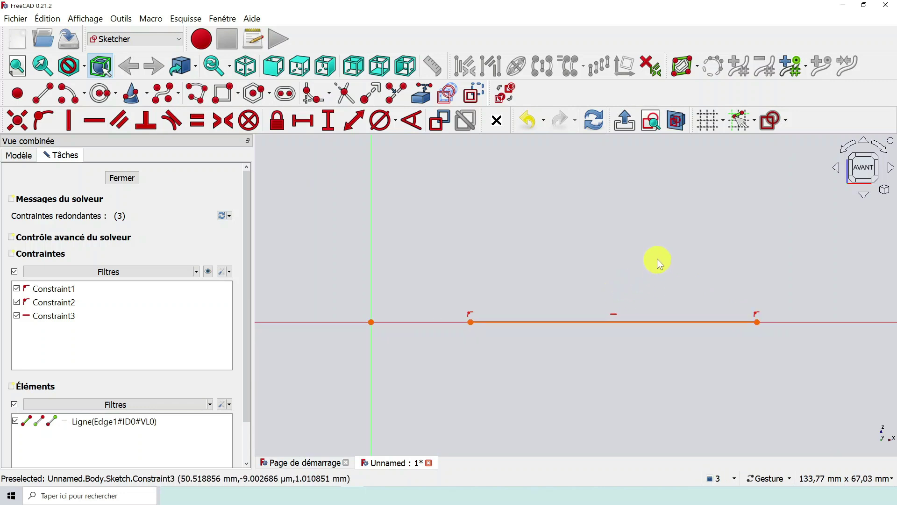
{"action": "scroll", "coordinate": [668, 238], "scroll_direction": "down", "scroll_amount": 2}
{"action": "scroll", "coordinate": [671, 229], "scroll_direction": "up", "scroll_amount": 1}
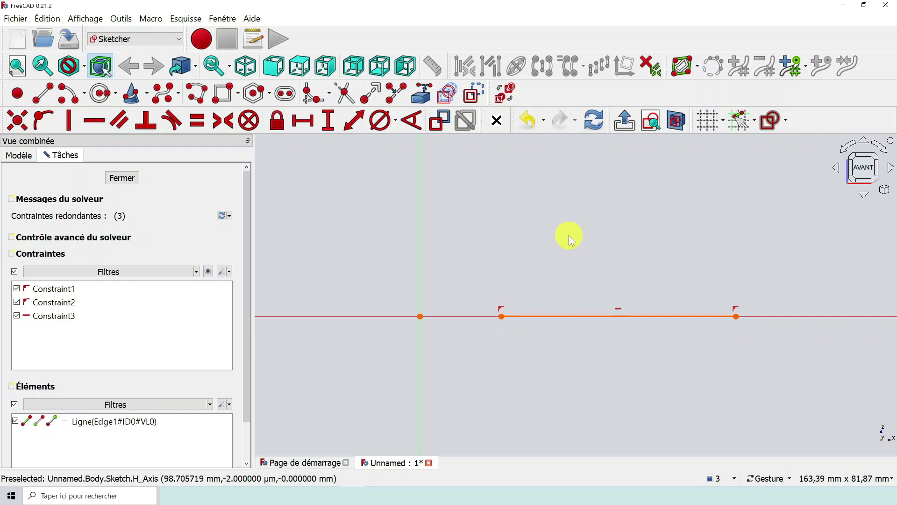
{"action": "left_click_drag", "start_coordinate": [467, 211], "coordinate": [813, 377]}
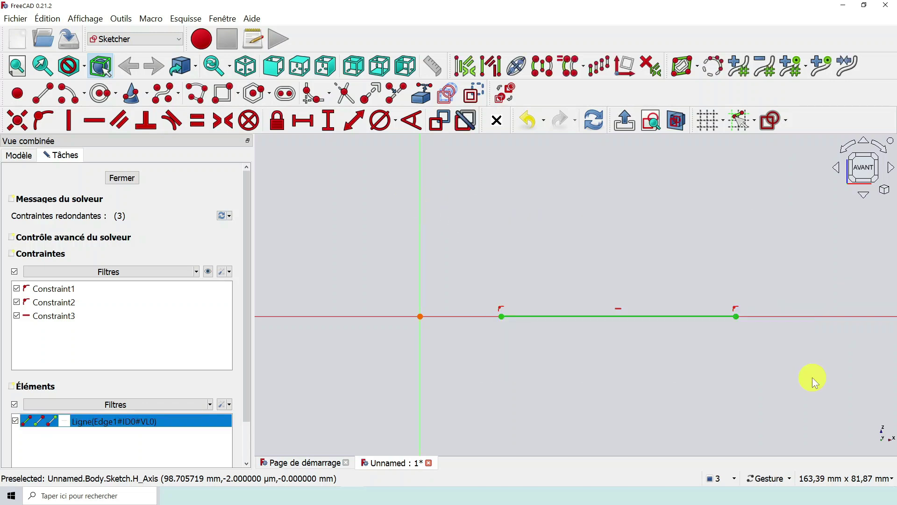
{"action": "key", "text": "Delete"}
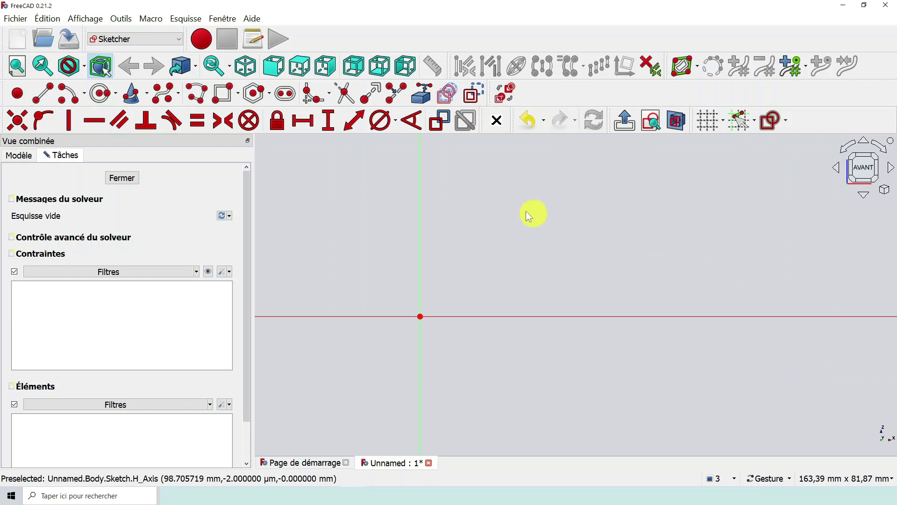
- Examine the body and sketch in the model tree, and return to the sketch's constraint and element lists
{"action": "scroll", "coordinate": [517, 206], "scroll_direction": "down", "scroll_amount": 2}
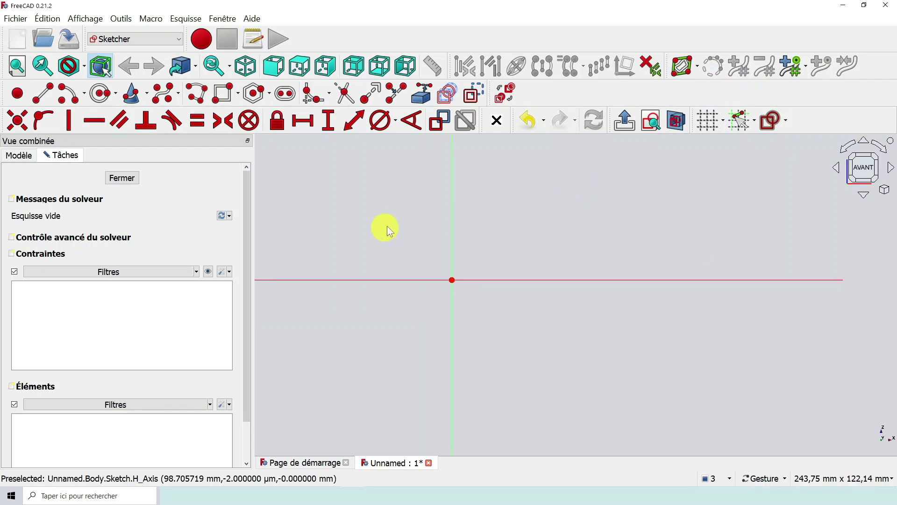
{"action": "mouse_move", "coordinate": [615, 204]}
{"action": "right_mouse_down"}
{"action": "mouse_move", "coordinate": [634, 268]}
{"action": "mouse_move", "coordinate": [624, 290]}
{"action": "mouse_move", "coordinate": [588, 319]}
{"action": "right_mouse_up"}
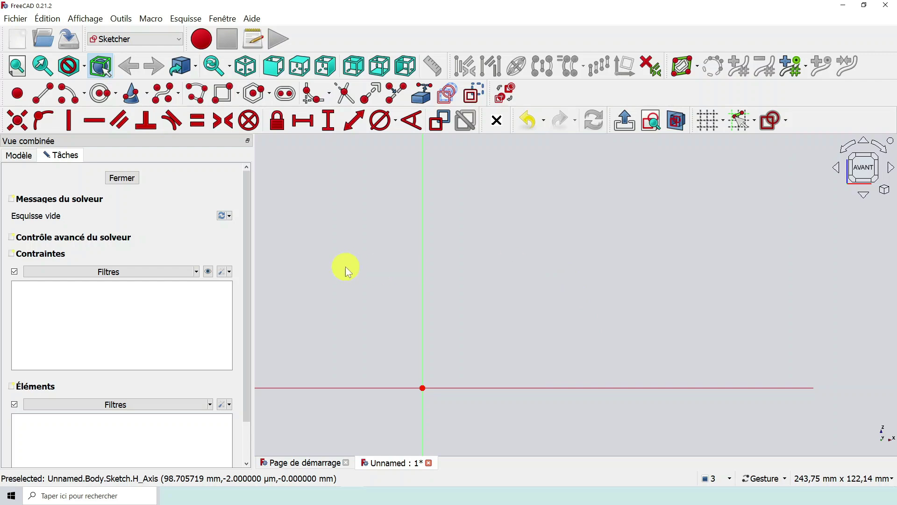
{"action": "scroll", "coordinate": [638, 248], "scroll_direction": "down", "scroll_amount": 1}
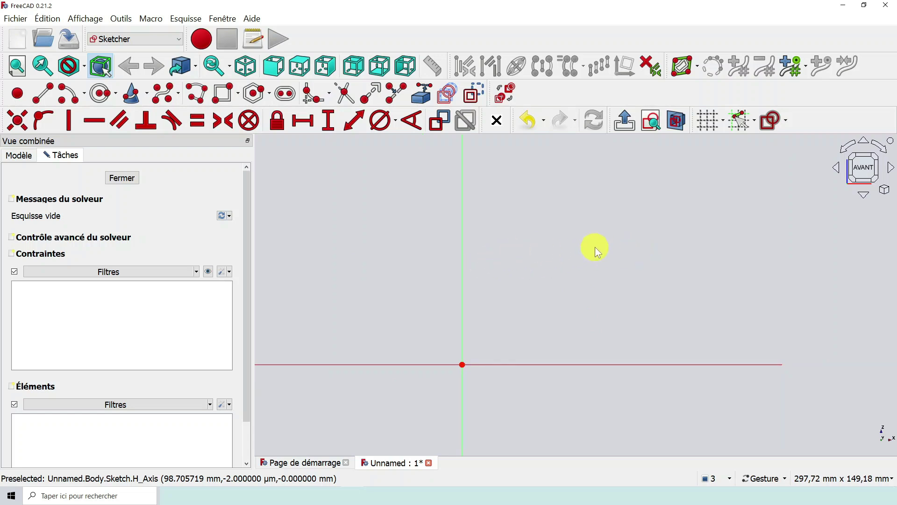
{"action": "mouse_move", "coordinate": [595, 246]}
{"action": "right_mouse_down"}
{"action": "mouse_move", "coordinate": [567, 283]}
{"action": "mouse_move", "coordinate": [541, 292]}
{"action": "right_mouse_up"}
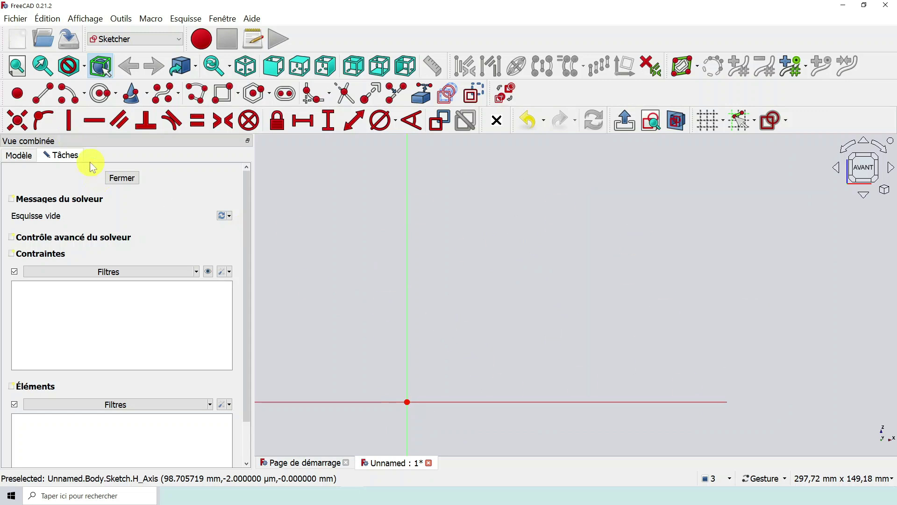
{"action": "left_click", "coordinate": [19, 157]}
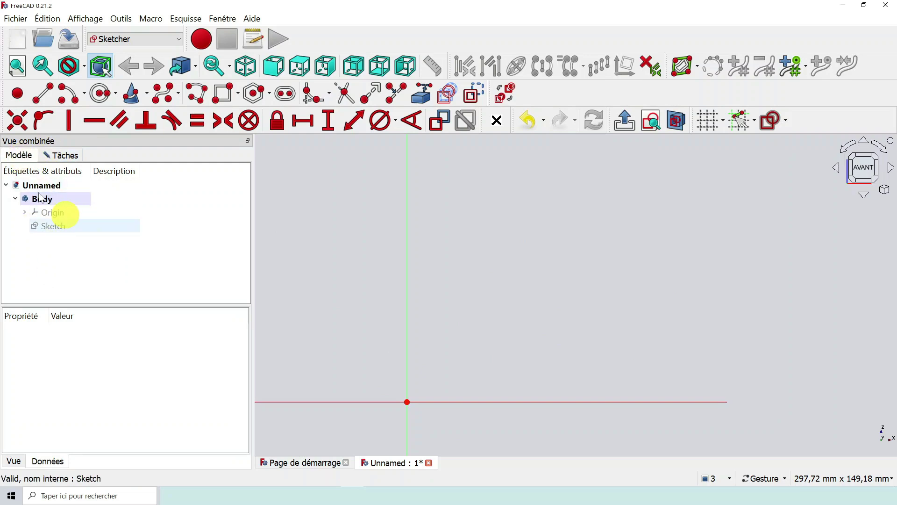
{"action": "left_click", "coordinate": [65, 157]}
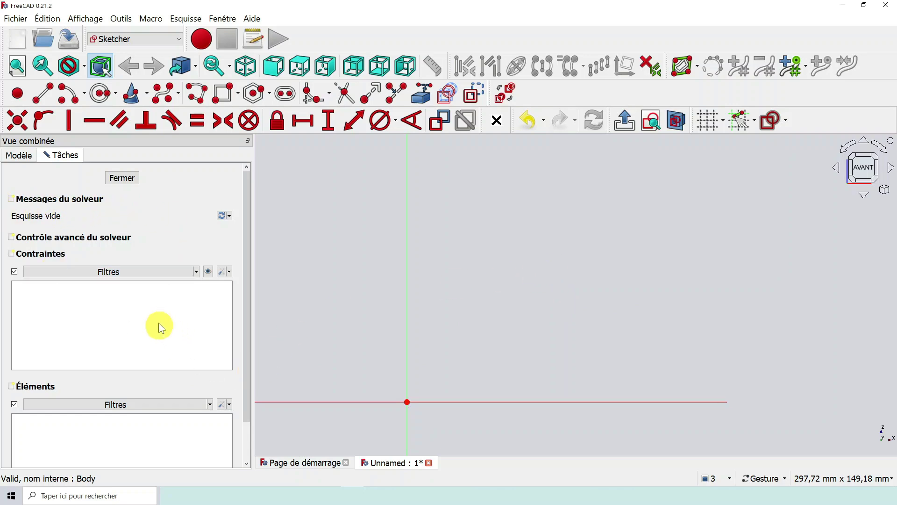
{"action": "scroll", "coordinate": [124, 434], "scroll_direction": "down", "scroll_amount": 1}
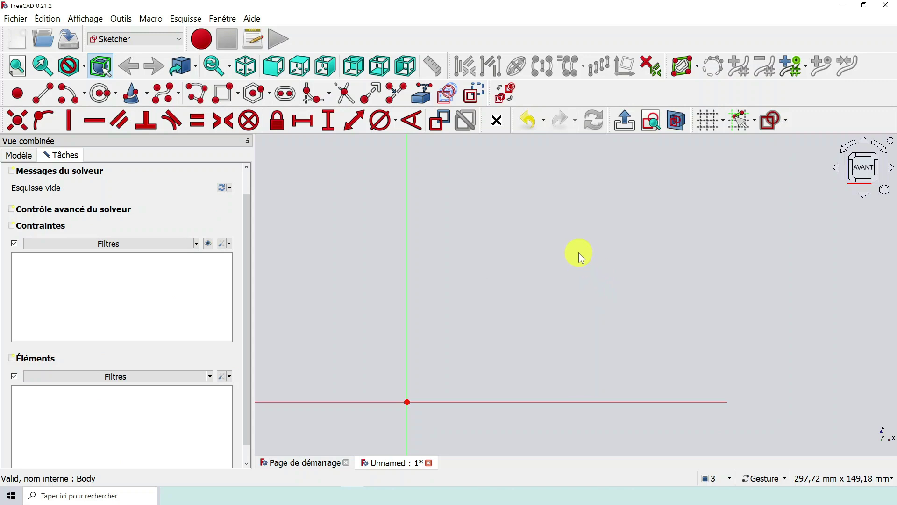
- Sketch an upward-sloping line from about (31, 50) mm to about (120, 88) mm
{"action": "left_click", "coordinate": [43, 93]}
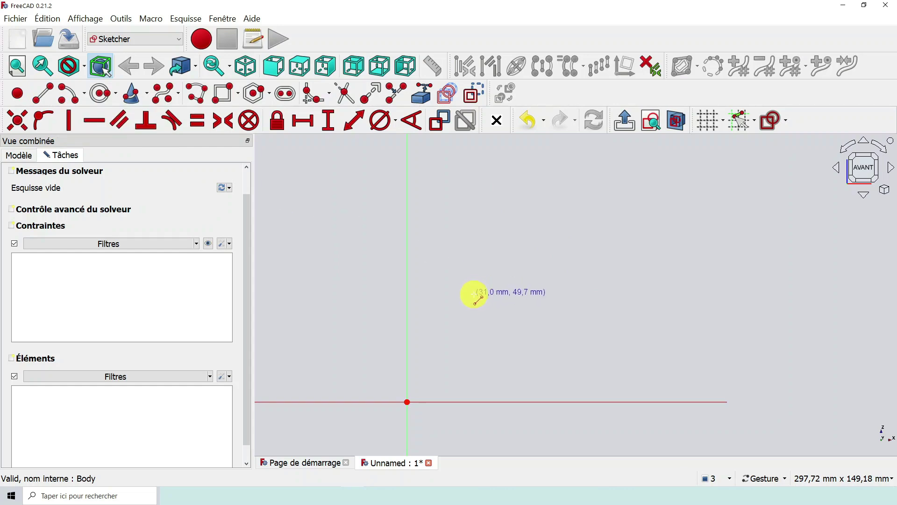
{"action": "left_click", "coordinate": [472, 296]}
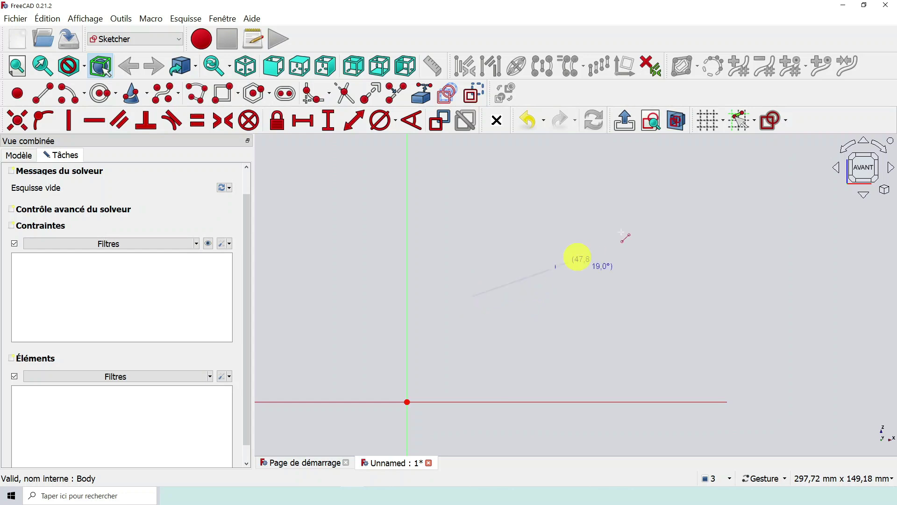
{"action": "left_click", "coordinate": [667, 211]}
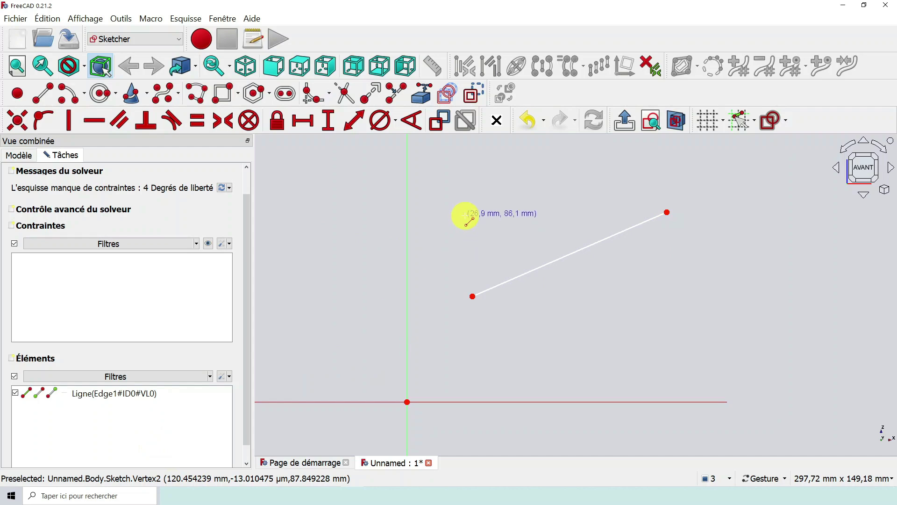
- Move the sloping line's lower endpoint to about (57, 40) mm and its upper endpoint to about (146, 80) mm
{"action": "right_click", "coordinate": [465, 216]}
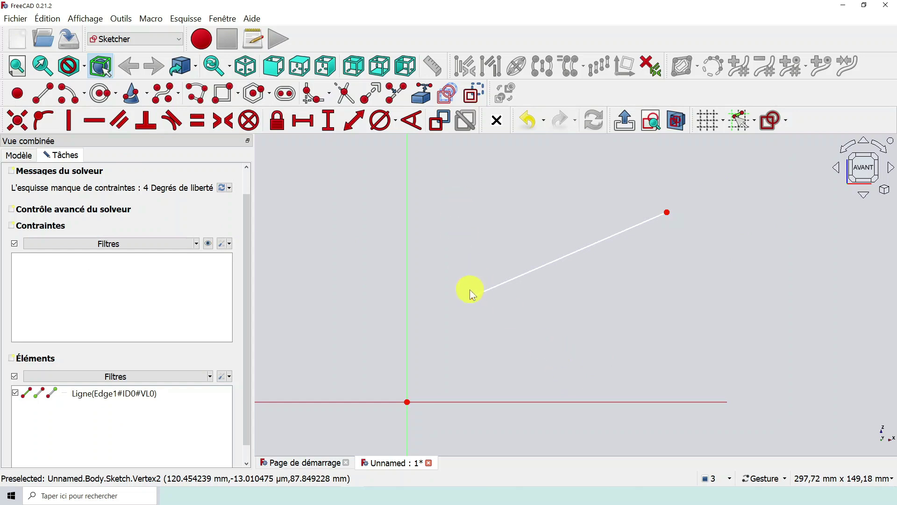
{"action": "mouse_move", "coordinate": [472, 296]}
{"action": "left_mouse_down"}
{"action": "mouse_move", "coordinate": [481, 208]}
{"action": "mouse_move", "coordinate": [480, 262]}
{"action": "mouse_move", "coordinate": [493, 265]}
{"action": "mouse_move", "coordinate": [490, 224]}
{"action": "mouse_move", "coordinate": [491, 298]}
{"action": "mouse_move", "coordinate": [514, 294]}
{"action": "mouse_move", "coordinate": [489, 307]}
{"action": "mouse_move", "coordinate": [531, 316]}
{"action": "left_mouse_up"}
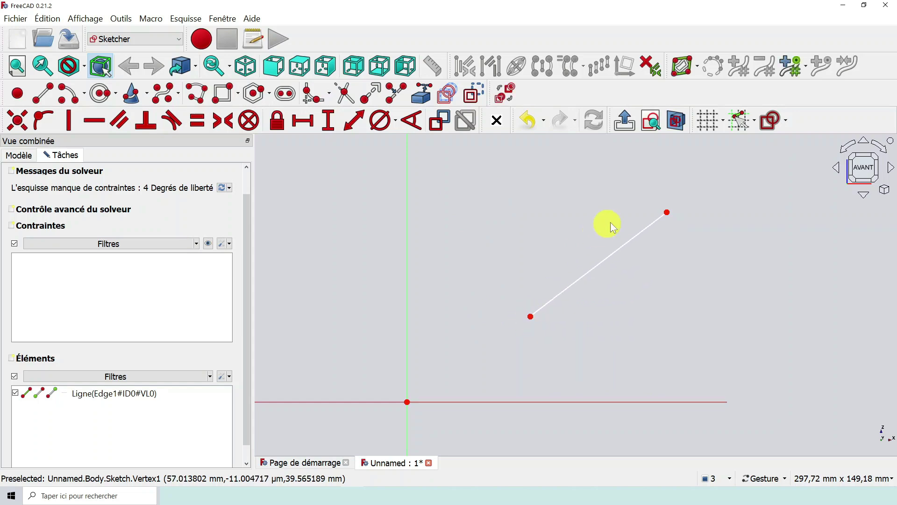
{"action": "left_click_drag", "start_coordinate": [669, 211], "coordinate": [725, 228]}
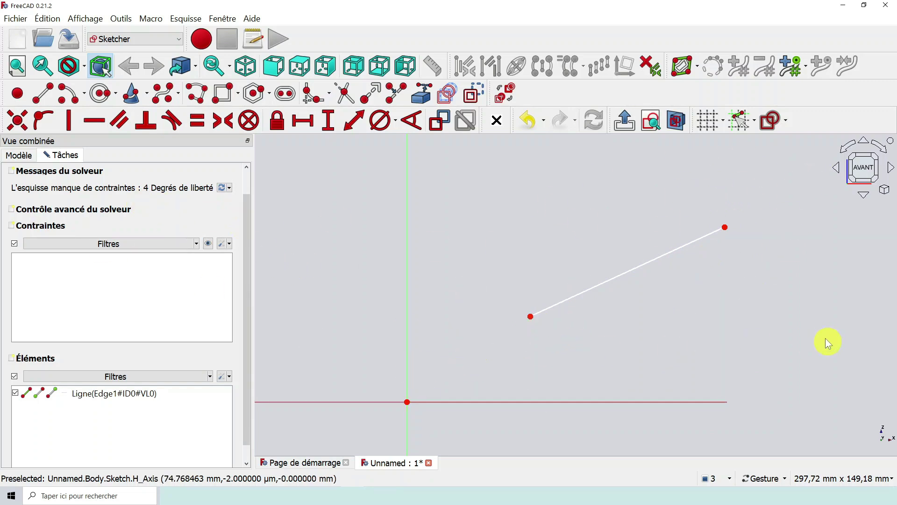
- Sketch a line about 58 mm long with an automatic vertical constraint, running downward just beside the sloping line's upper endpoint
{"action": "scroll", "coordinate": [664, 283], "scroll_direction": "down", "scroll_amount": 1}
{"action": "scroll", "coordinate": [714, 295], "scroll_direction": "up", "scroll_amount": 1}
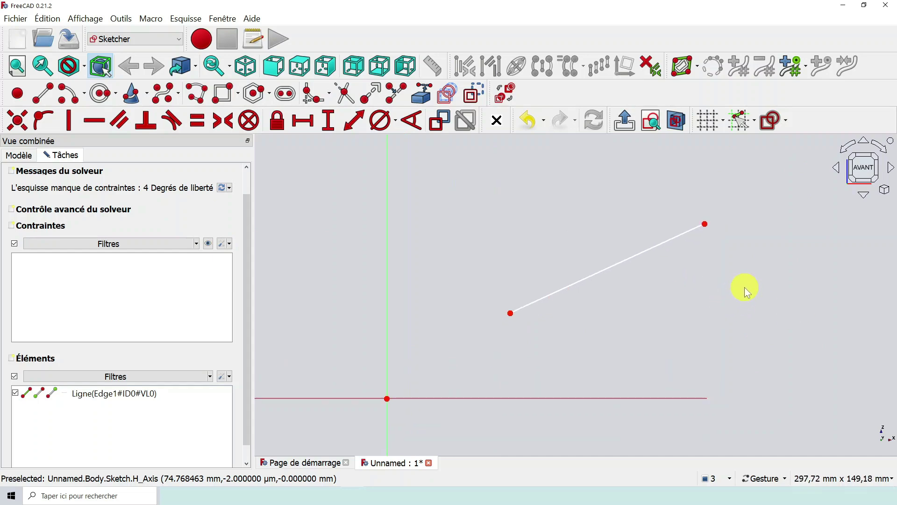
{"action": "left_click", "coordinate": [47, 95]}
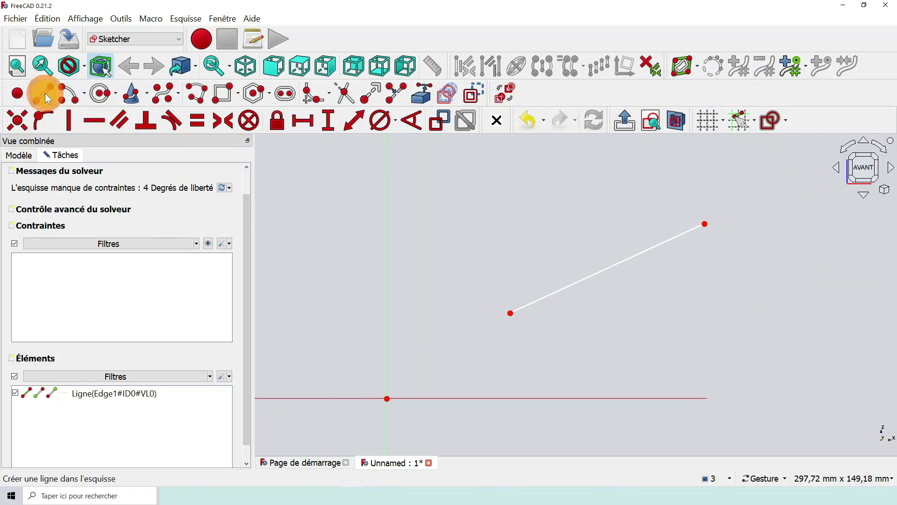
{"action": "left_click", "coordinate": [724, 234]}
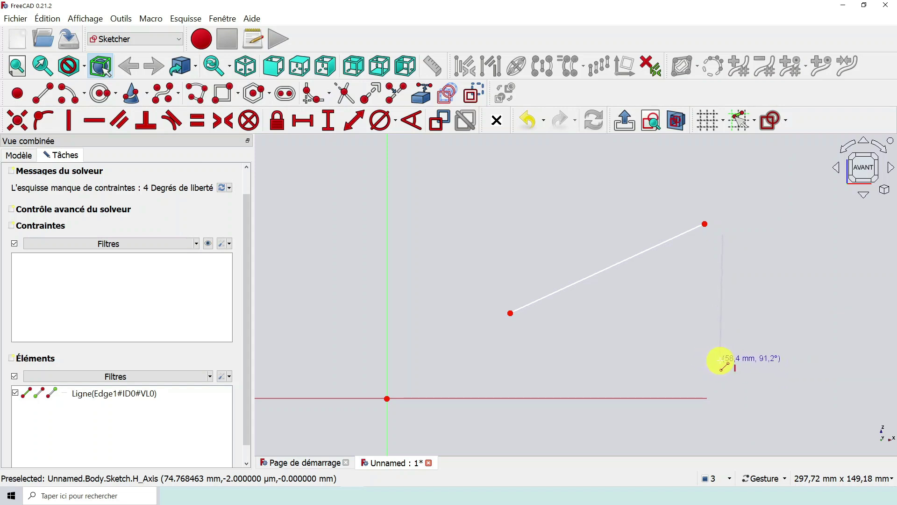
{"action": "scroll", "coordinate": [718, 357], "scroll_direction": "up", "scroll_amount": 2}
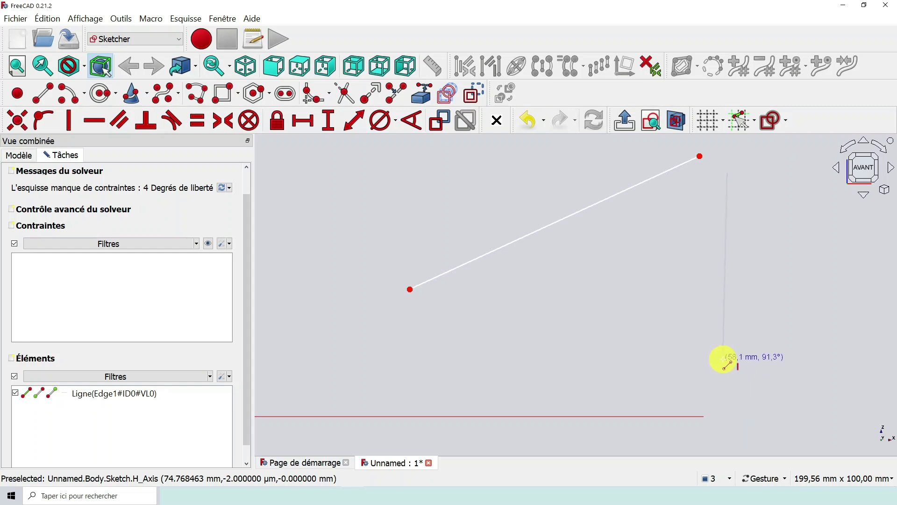
{"action": "left_click", "coordinate": [723, 361]}
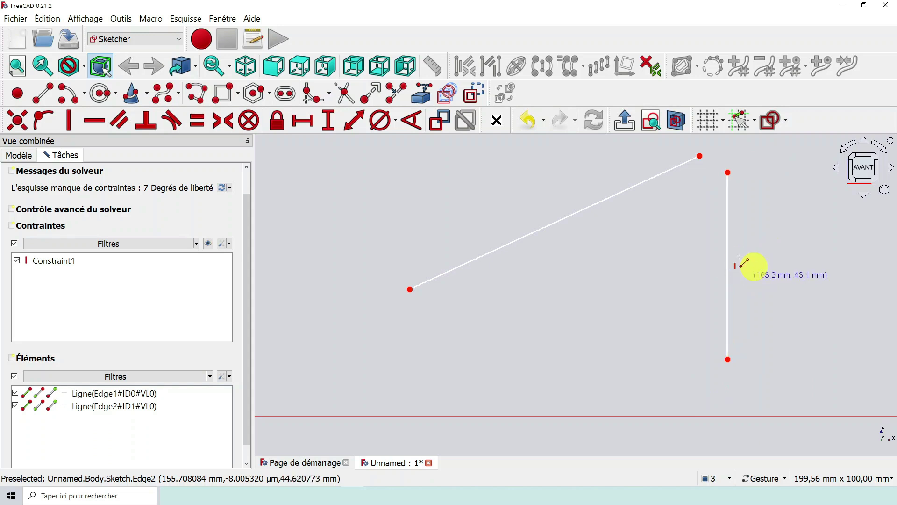
{"action": "right_click", "coordinate": [750, 276]}
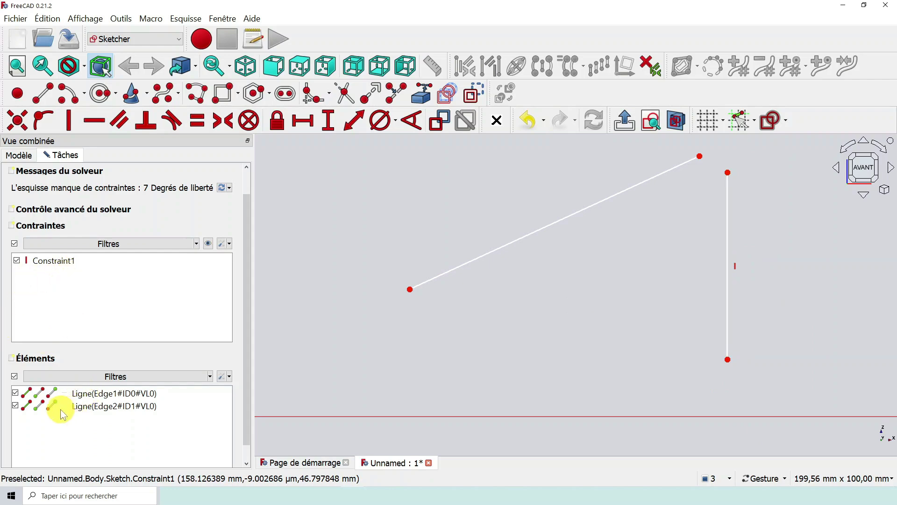
- Examine how the vertical line and its constraint correspond to their list entries, and view the commands available for the constraint
{"action": "left_click", "coordinate": [89, 408]}
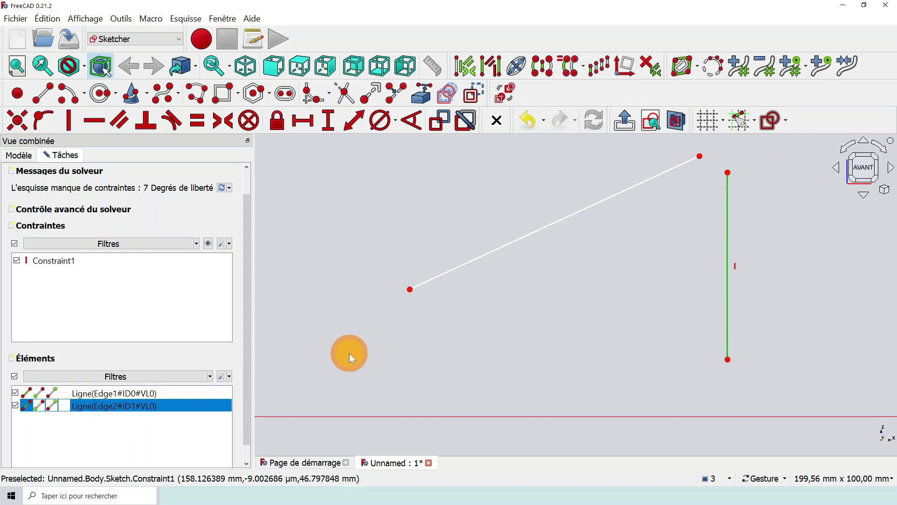
{"action": "left_click", "coordinate": [349, 352]}
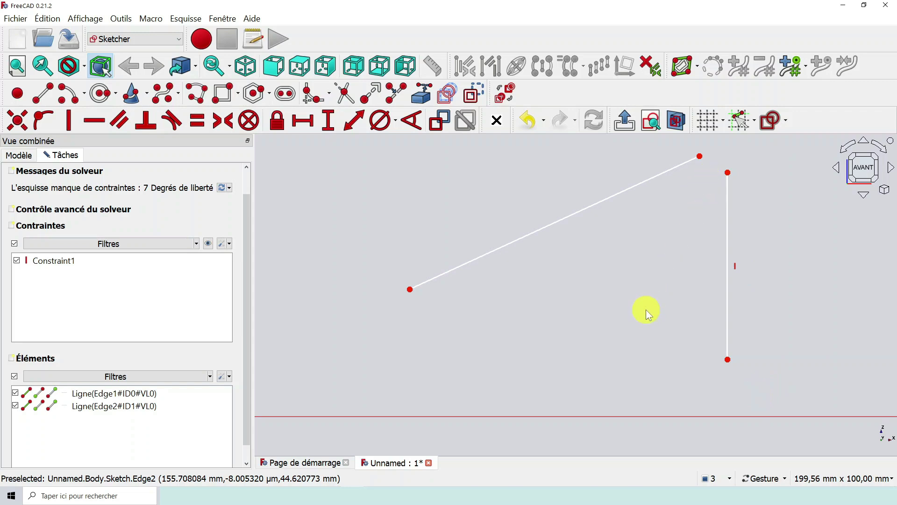
{"action": "left_click", "coordinate": [48, 262]}
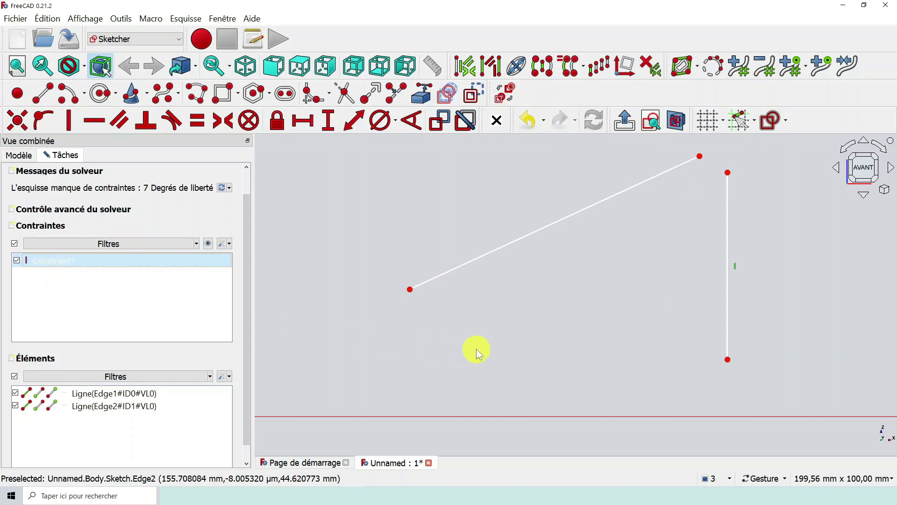
{"action": "left_click", "coordinate": [777, 304]}
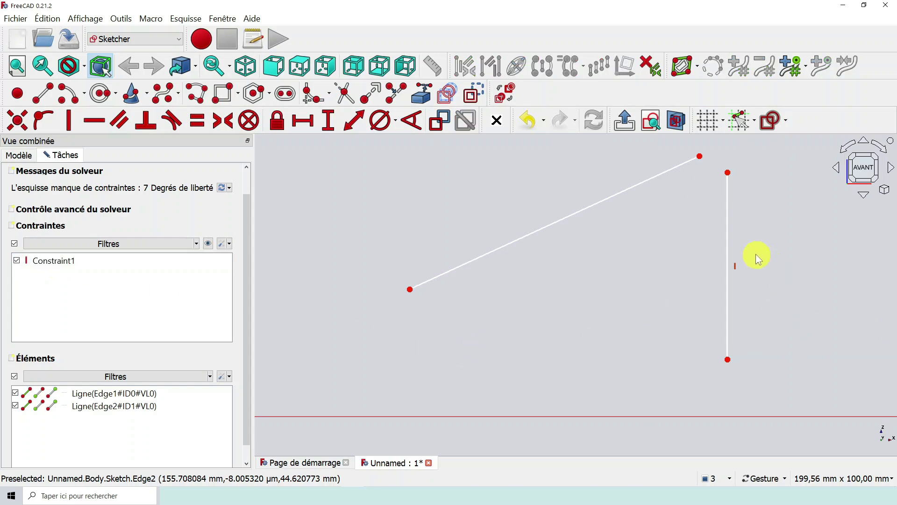
{"action": "left_click", "coordinate": [734, 267]}
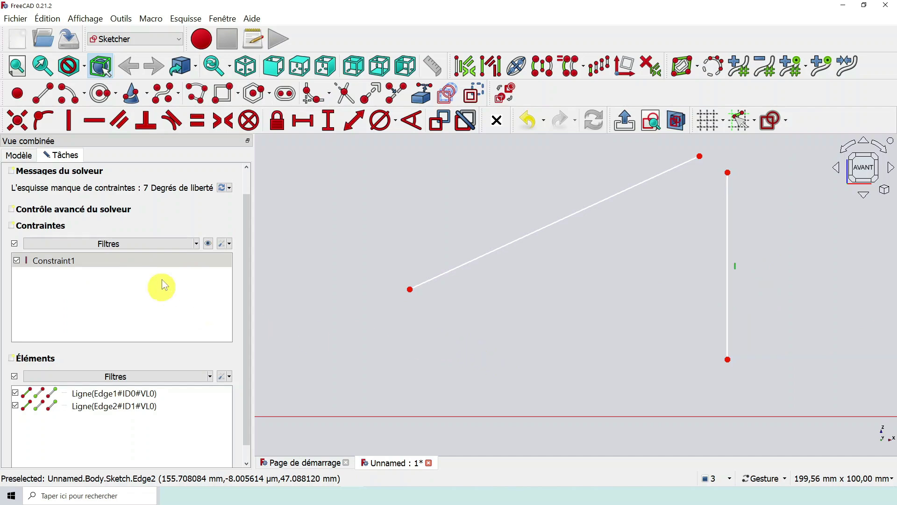
{"action": "right_click", "coordinate": [91, 260]}
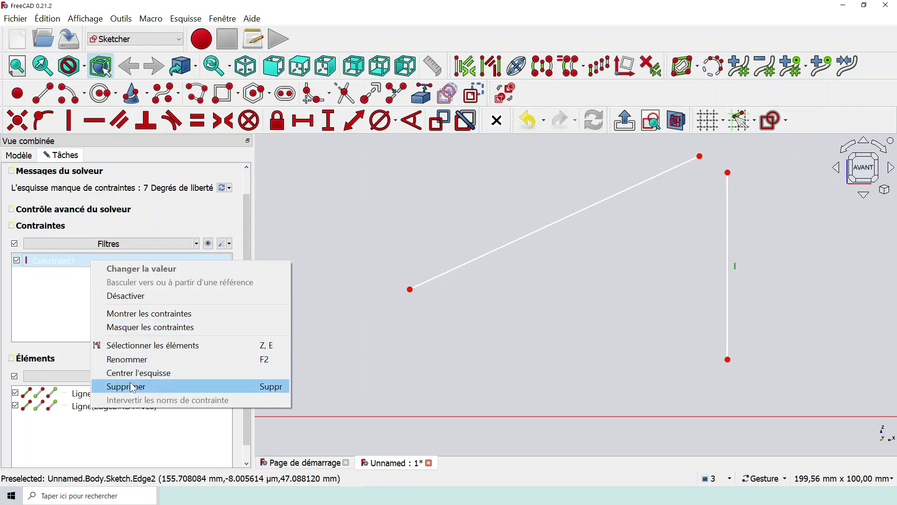
{"action": "left_click", "coordinate": [604, 336]}
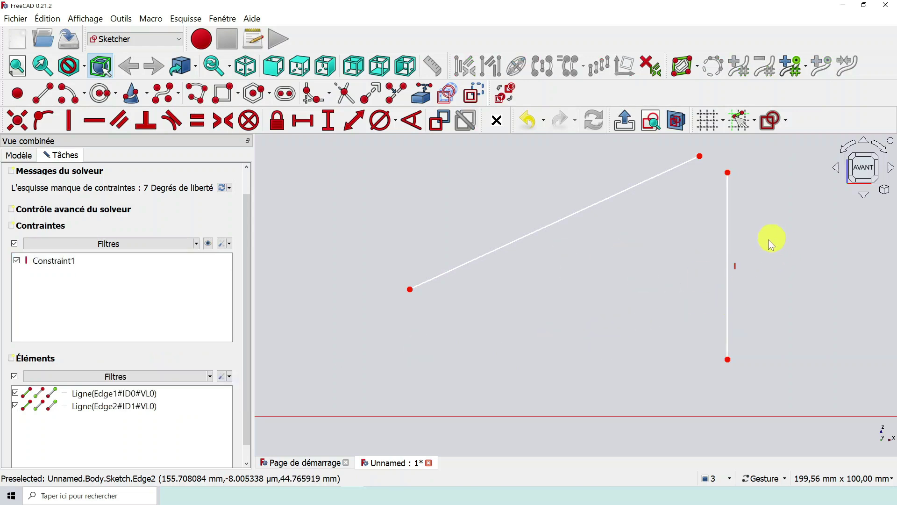
- Delete the line's vertical constraint and tilt it by moving its lower endpoint to about (163, 13) mm
{"action": "left_click", "coordinate": [734, 267]}
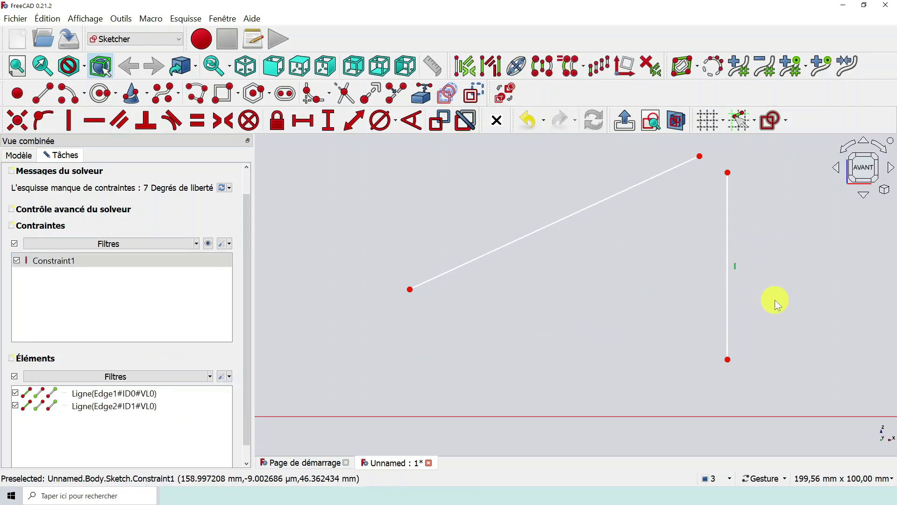
{"action": "key", "text": "Delete"}
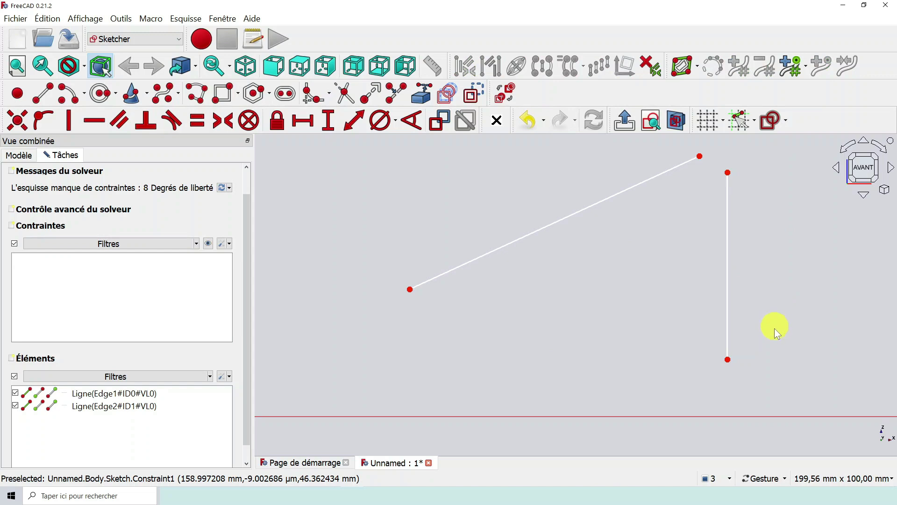
{"action": "left_click_drag", "start_coordinate": [728, 359], "coordinate": [771, 367]}
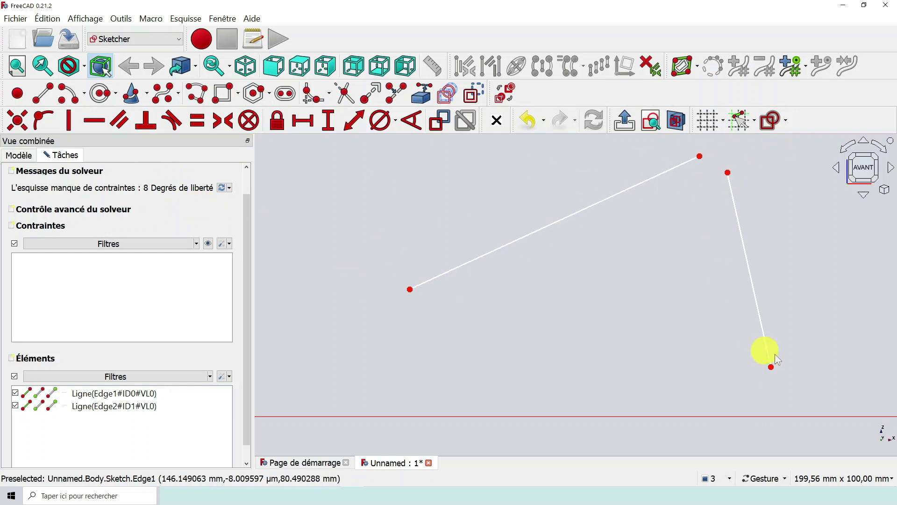
{"action": "left_click_drag", "start_coordinate": [772, 367], "coordinate": [753, 375]}
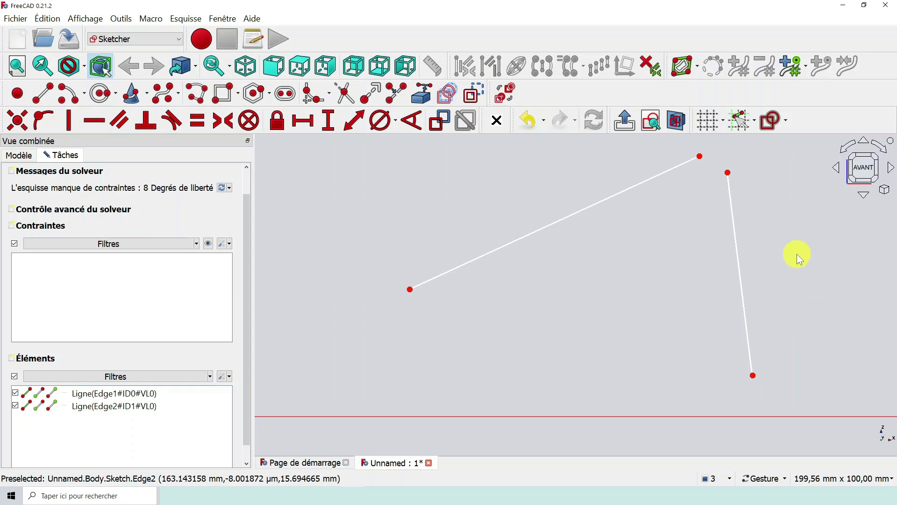
- Make the upper endpoints of the two lines coincident, and move the shared corner slightly downward
{"action": "left_click", "coordinate": [700, 156]}
{"action": "left_click", "coordinate": [728, 173]}
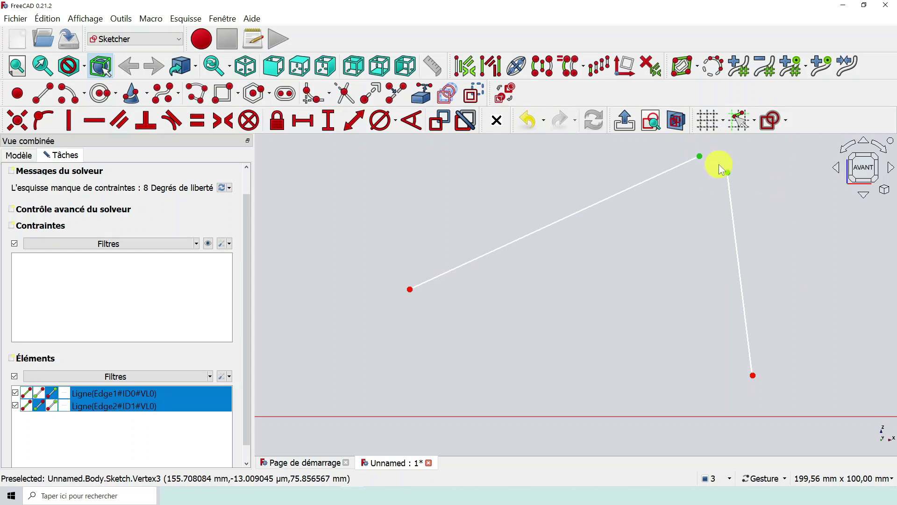
{"action": "left_click", "coordinate": [22, 125]}
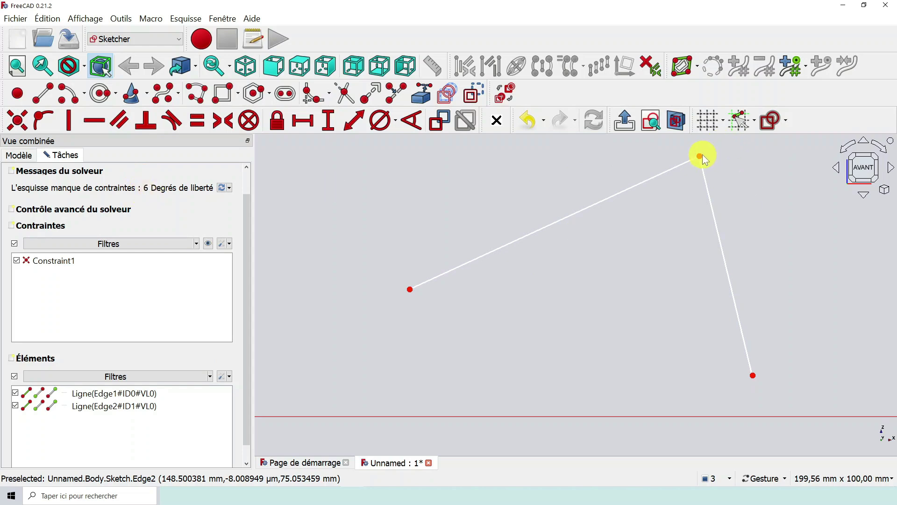
{"action": "mouse_move", "coordinate": [700, 155]}
{"action": "left_mouse_down"}
{"action": "mouse_move", "coordinate": [687, 203]}
{"action": "mouse_move", "coordinate": [727, 193]}
{"action": "mouse_move", "coordinate": [667, 194]}
{"action": "mouse_move", "coordinate": [727, 196]}
{"action": "mouse_move", "coordinate": [706, 193]}
{"action": "left_mouse_up"}
- Sketch a horizontal line from the steep line's lower endpoint leftward to about (82, 13) mm, with automatic coincident and horizontal constraints
{"action": "scroll", "coordinate": [657, 335], "scroll_direction": "down", "scroll_amount": 2}
{"action": "scroll", "coordinate": [630, 366], "scroll_direction": "up", "scroll_amount": 2}
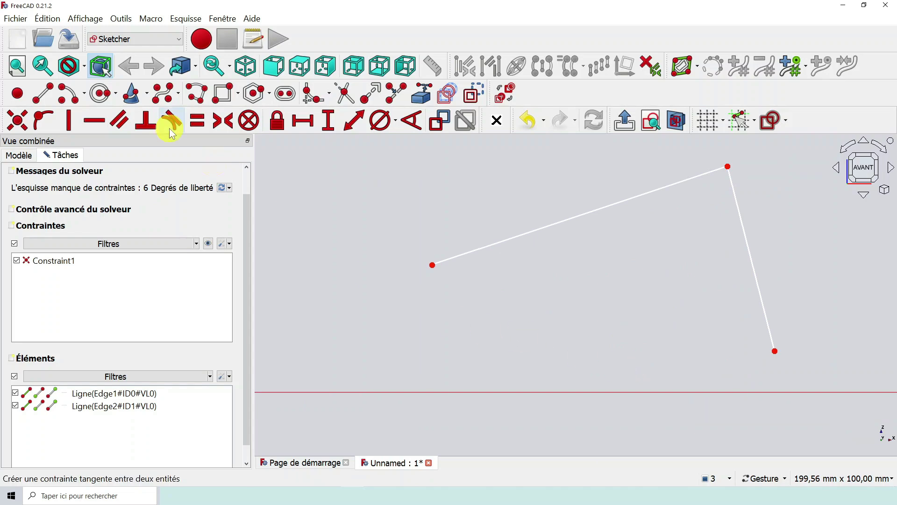
{"action": "left_click", "coordinate": [47, 97]}
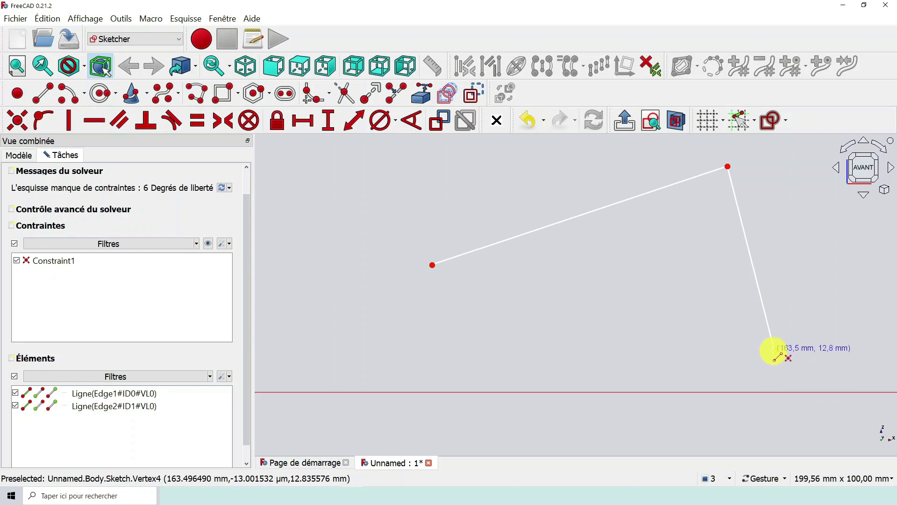
{"action": "left_click", "coordinate": [774, 351]}
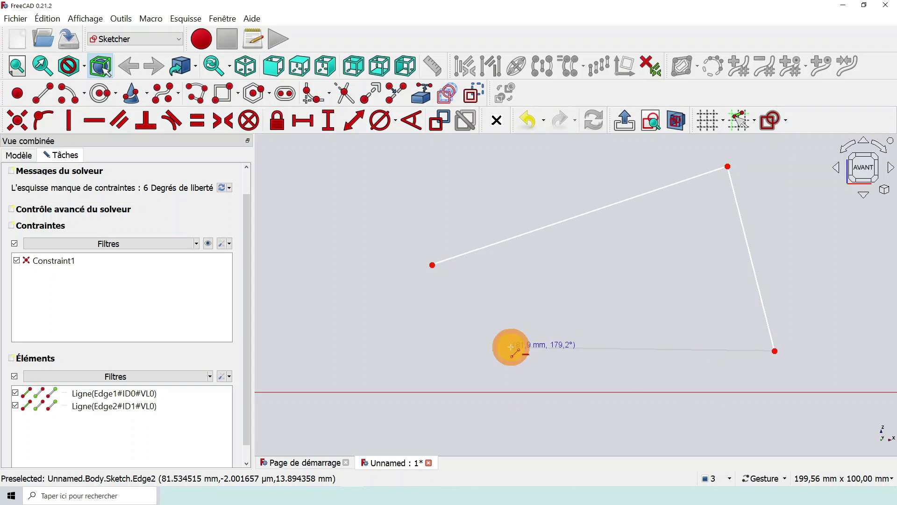
{"action": "left_click", "coordinate": [511, 350]}
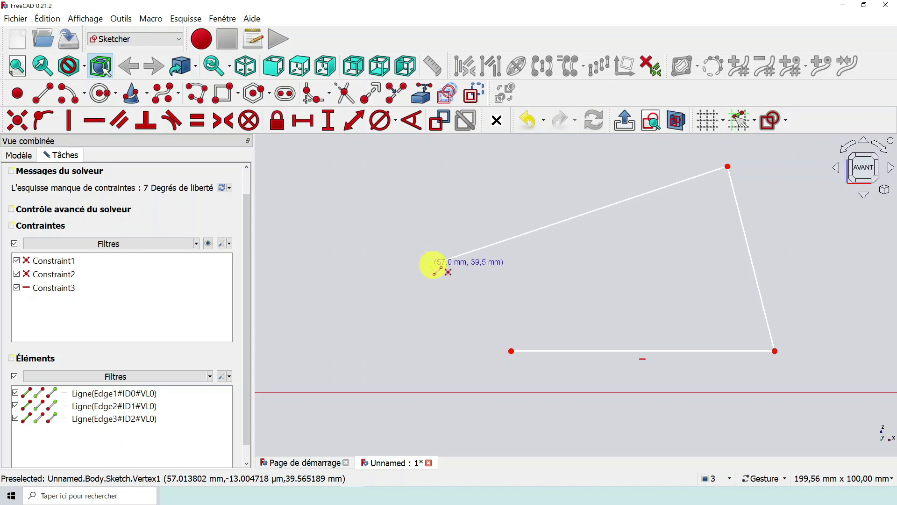
- Close the four-sided outline with a line from the sloping line's left endpoint to the horizontal line's left endpoint
{"action": "left_click", "coordinate": [435, 265]}
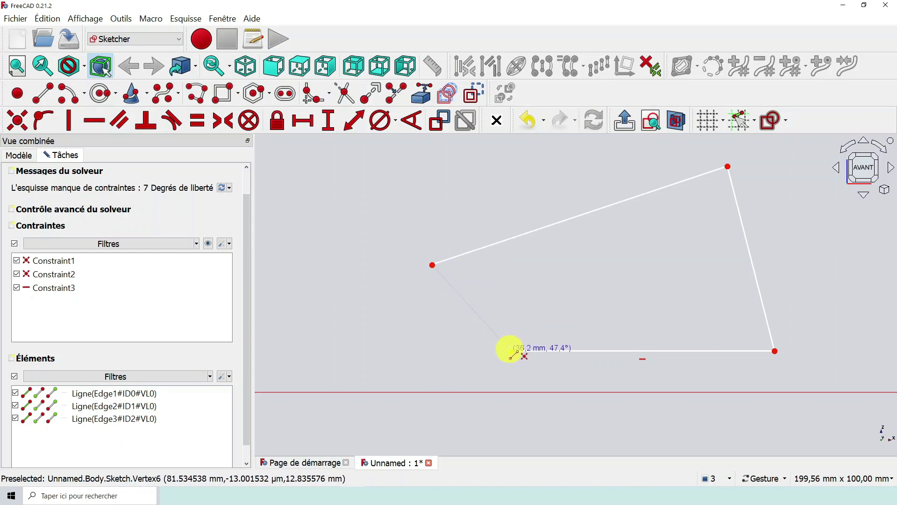
{"action": "left_click", "coordinate": [511, 351]}
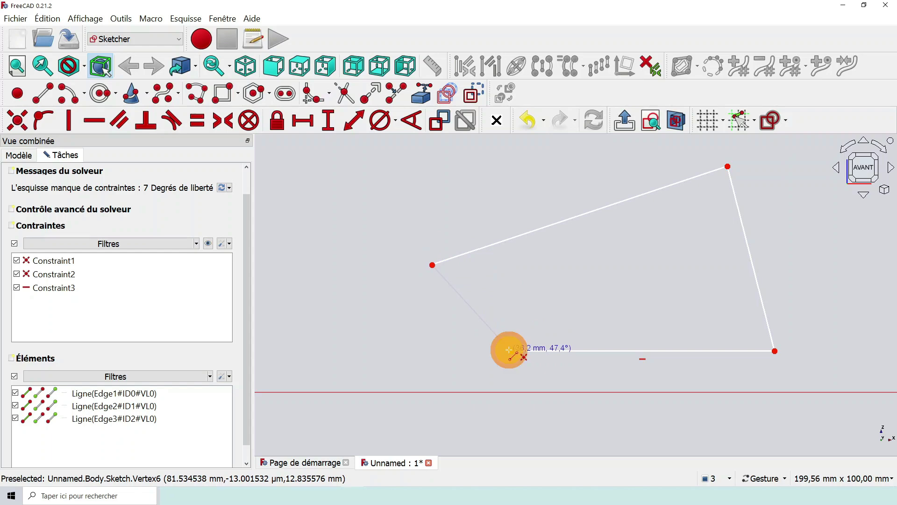
{"action": "right_click", "coordinate": [545, 294]}
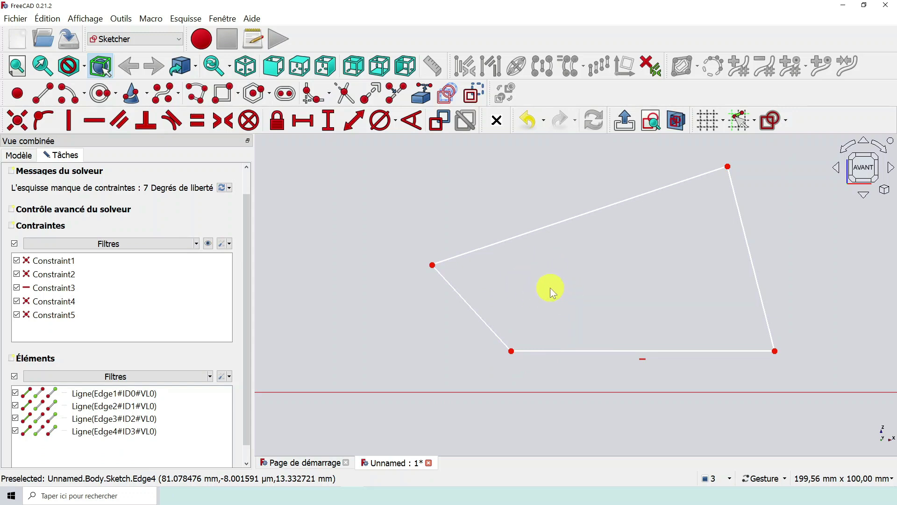
- Examine which side of the outline each of the four line entries in the element list represents
{"action": "left_click", "coordinate": [85, 395]}
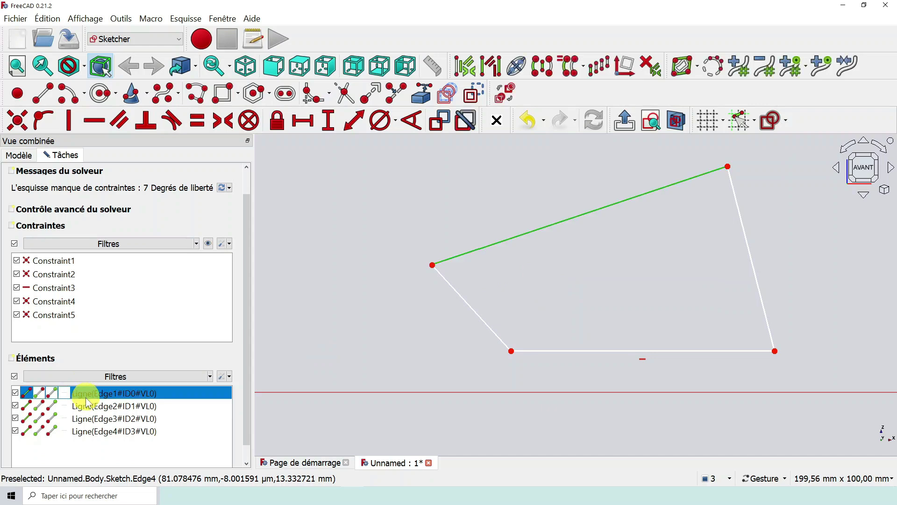
{"action": "left_click", "coordinate": [88, 406]}
{"action": "left_click", "coordinate": [89, 421]}
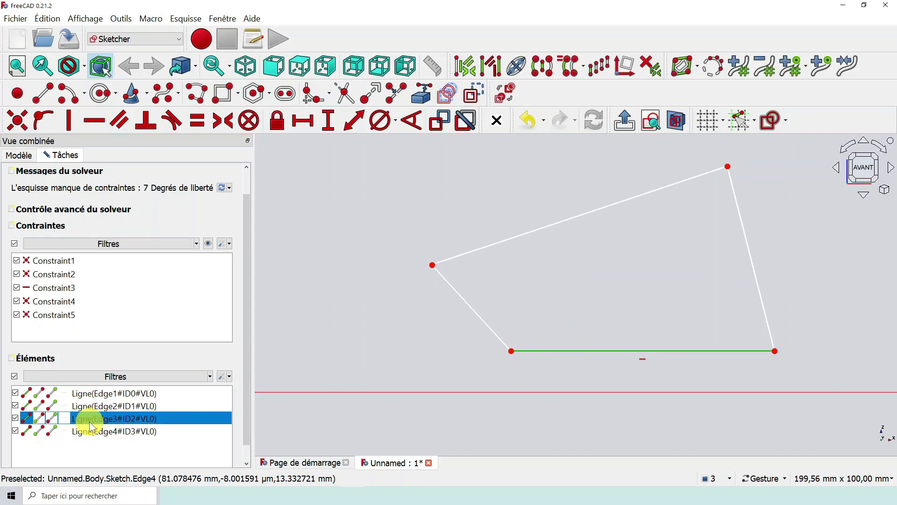
{"action": "left_click", "coordinate": [89, 433]}
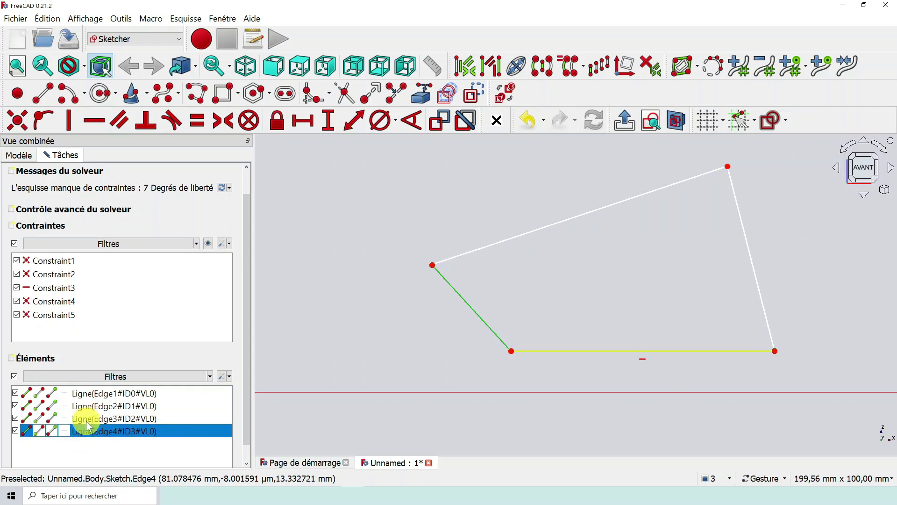
{"action": "left_click", "coordinate": [87, 418]}
{"action": "left_click", "coordinate": [89, 405]}
{"action": "left_click", "coordinate": [88, 394]}
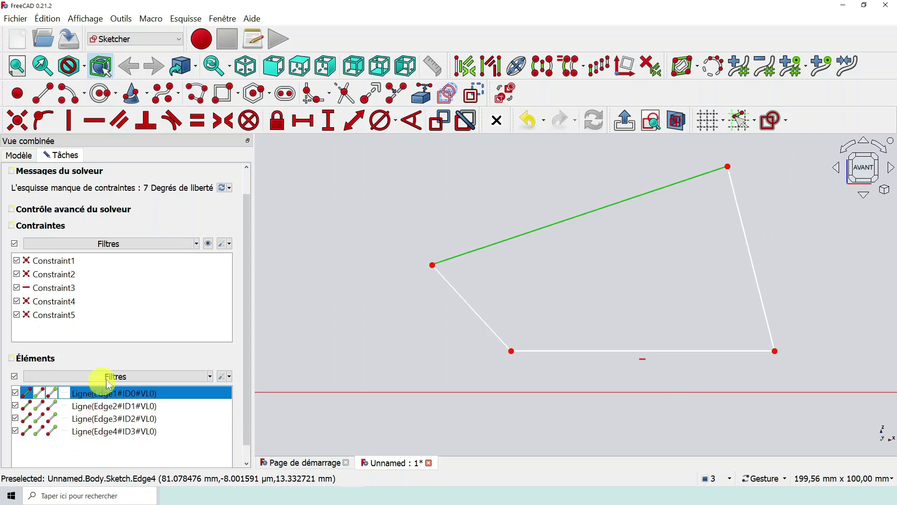
{"action": "left_click", "coordinate": [457, 293]}
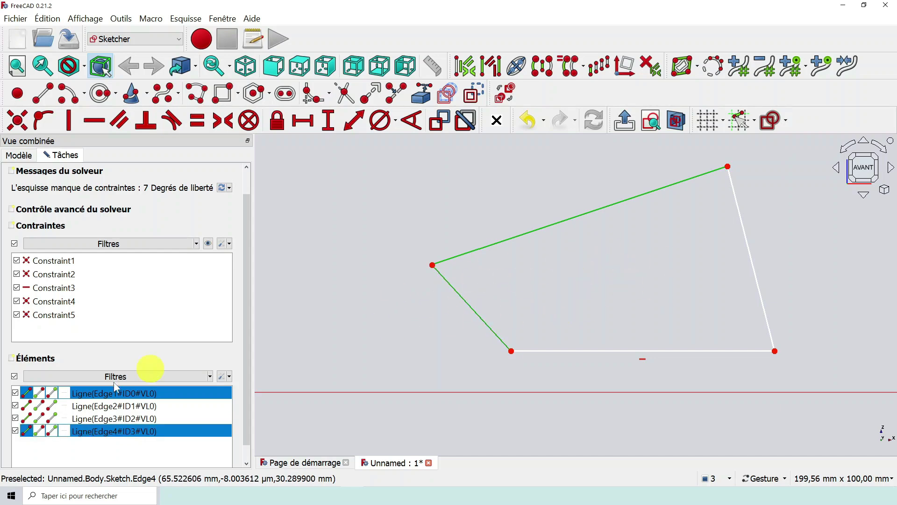
{"action": "left_click", "coordinate": [328, 336]}
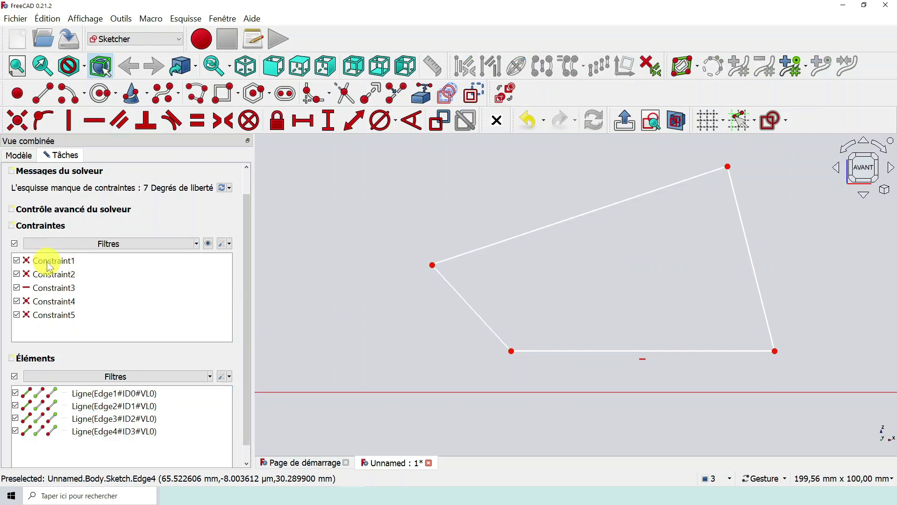
- Examine which corner or side of the outline each of the five constraints in the constraint list applies to
{"action": "left_click", "coordinate": [46, 287]}
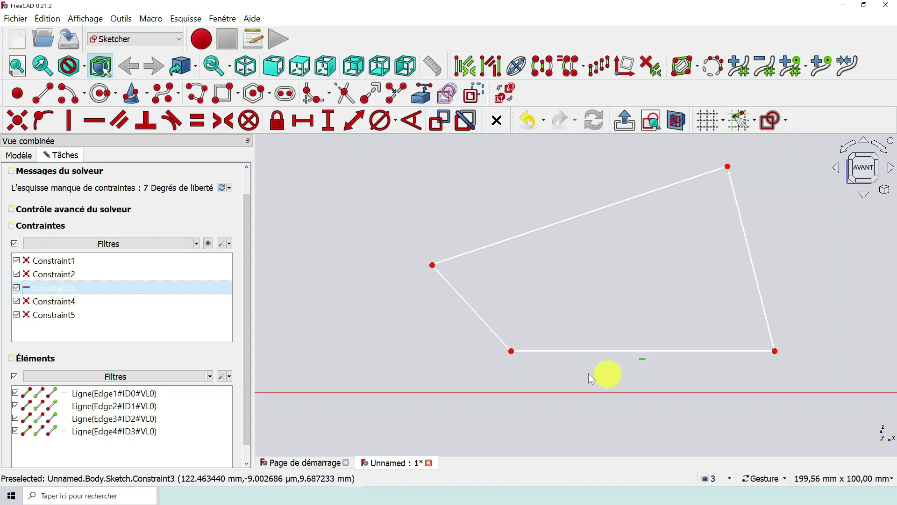
{"action": "left_click", "coordinate": [311, 254]}
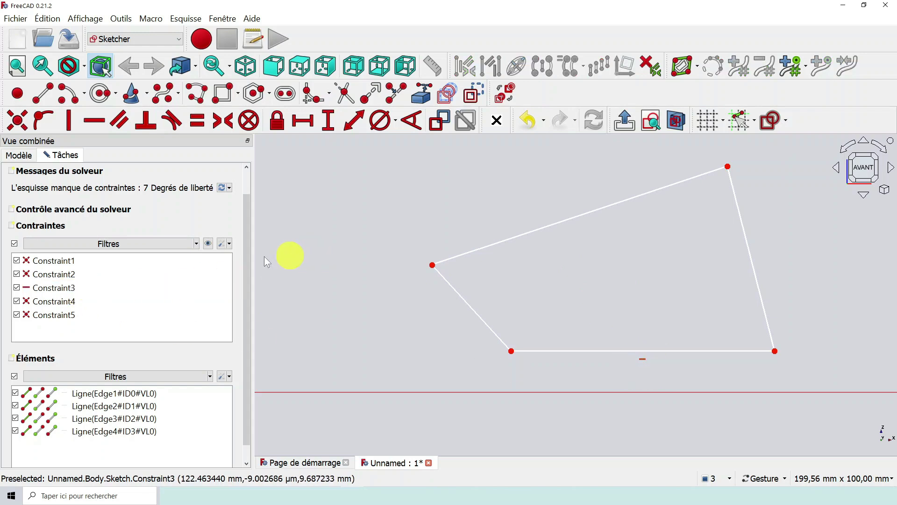
{"action": "left_click", "coordinate": [57, 260]}
{"action": "left_click", "coordinate": [55, 274]}
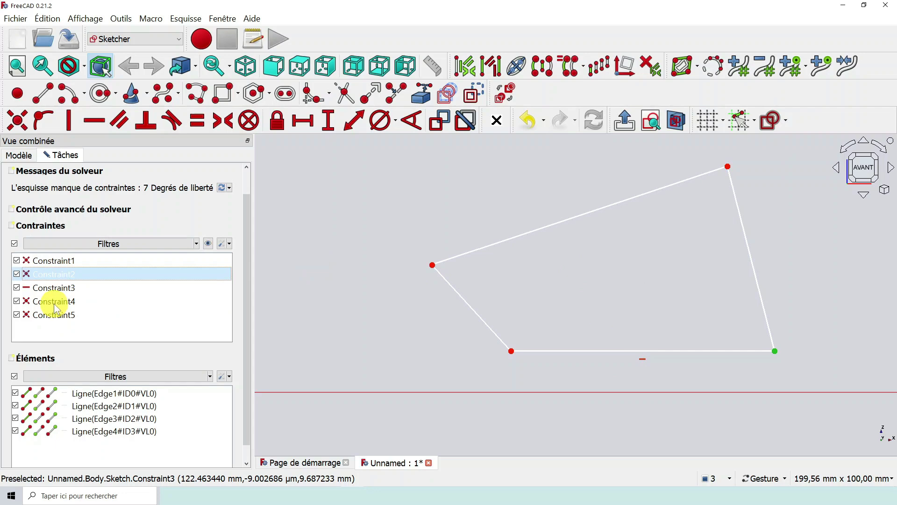
{"action": "left_click", "coordinate": [56, 301]}
{"action": "left_click", "coordinate": [55, 316]}
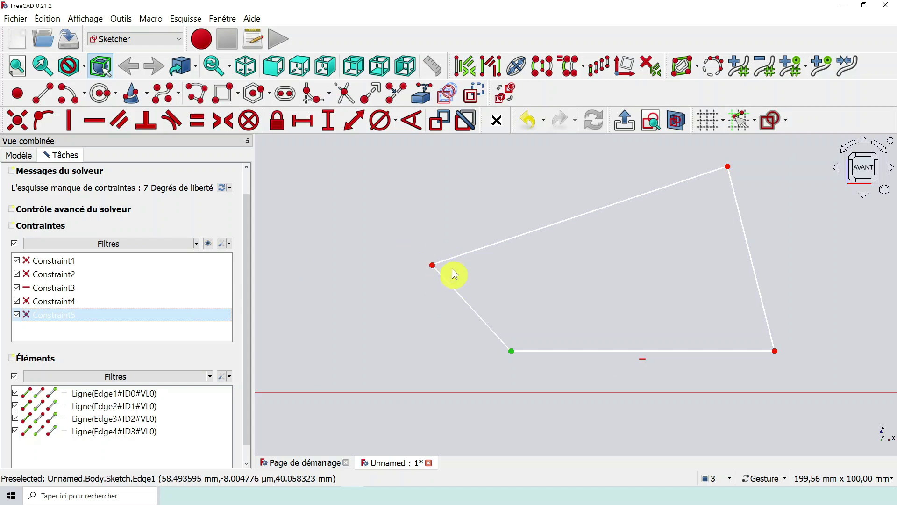
{"action": "left_click", "coordinate": [380, 288]}
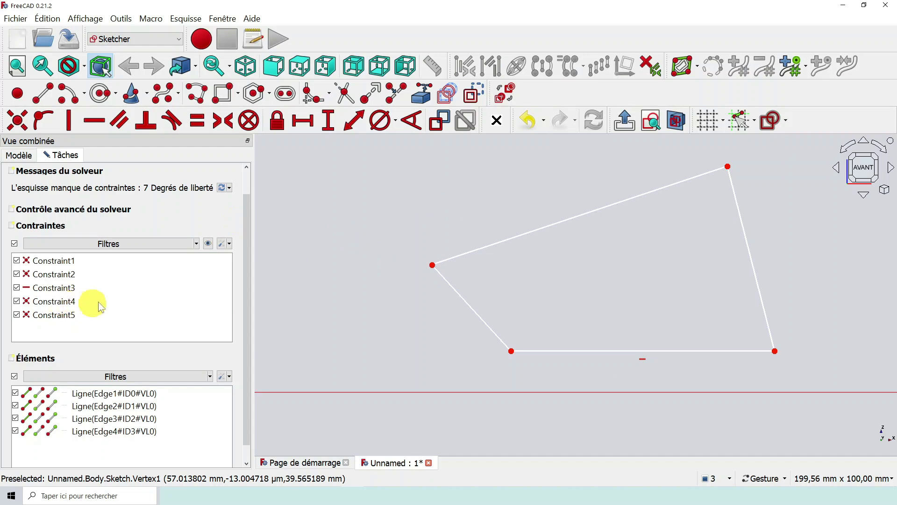
{"action": "left_click", "coordinate": [59, 301]}
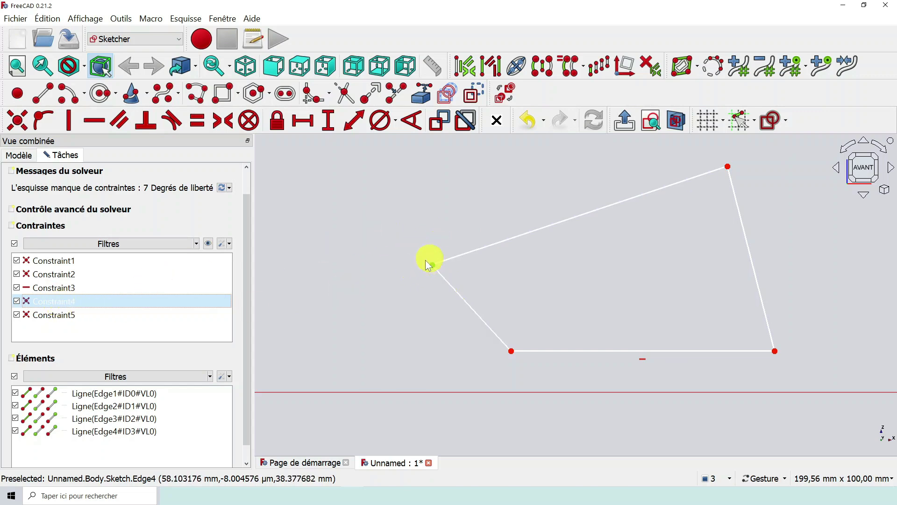
- Delete the coincident constraint at the outline's lower-right corner together with the horizontal constraint on the bottom line
{"action": "left_click", "coordinate": [50, 273]}
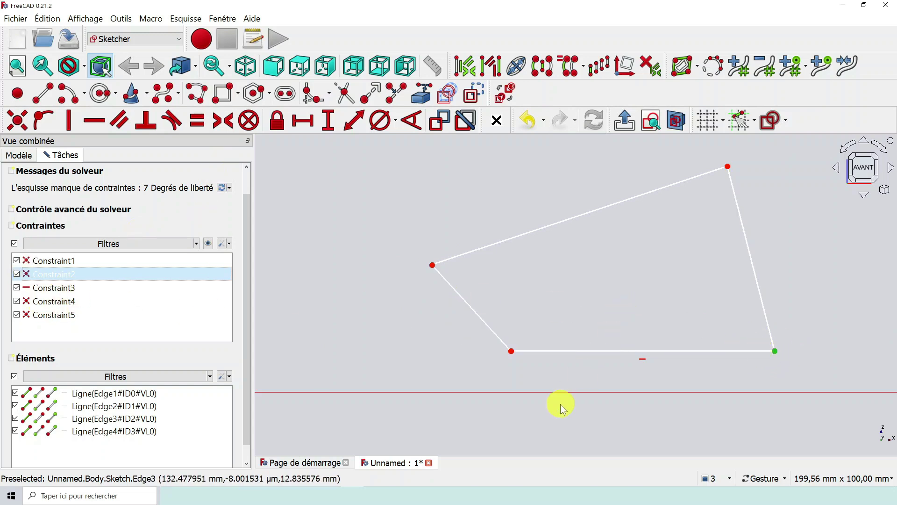
{"action": "scroll", "coordinate": [809, 257], "scroll_direction": "down", "scroll_amount": 2}
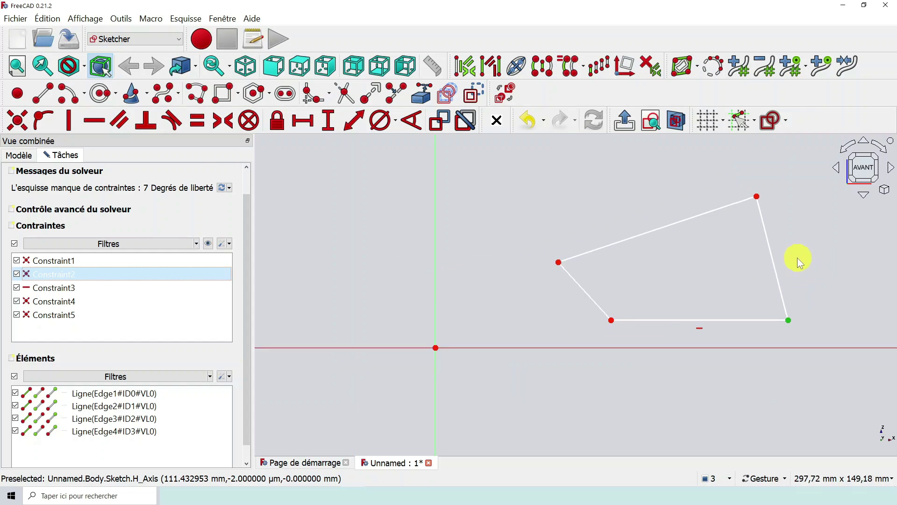
{"action": "scroll", "coordinate": [800, 256], "scroll_direction": "up", "scroll_amount": 2}
{"action": "right_click_drag", "start_coordinate": [804, 276], "coordinate": [685, 286]}
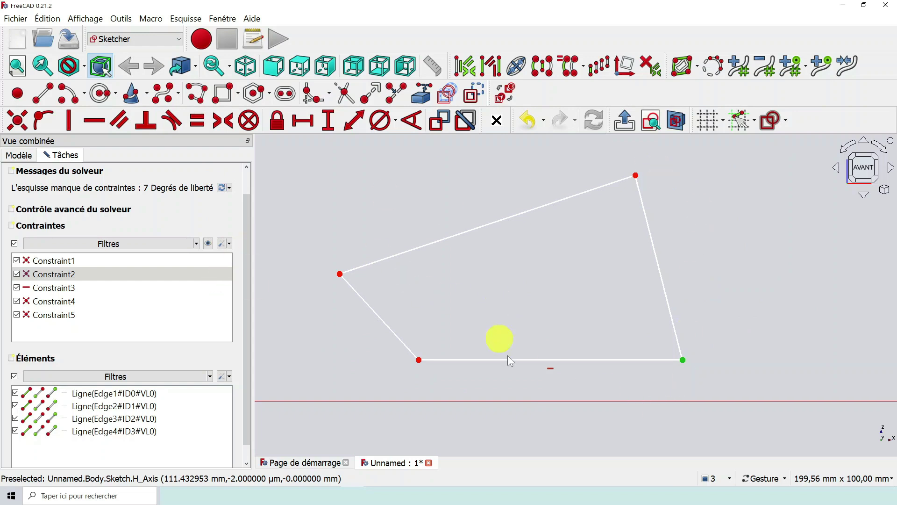
{"action": "left_click", "coordinate": [553, 369]}
{"action": "key", "text": "Delete"}
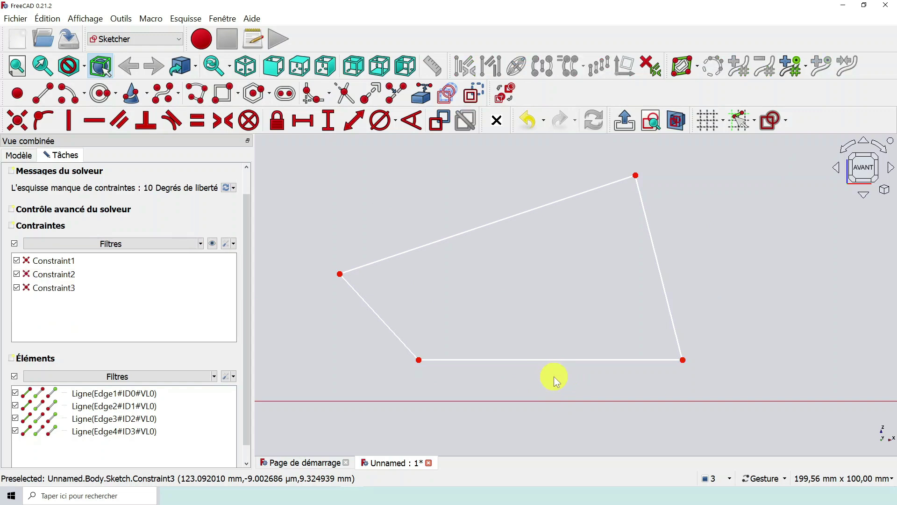
- Move the right side's lower endpoint upward and rejoin it to the bottom line's right endpoint with a coincident constraint
{"action": "left_click_drag", "start_coordinate": [683, 360], "coordinate": [686, 332]}
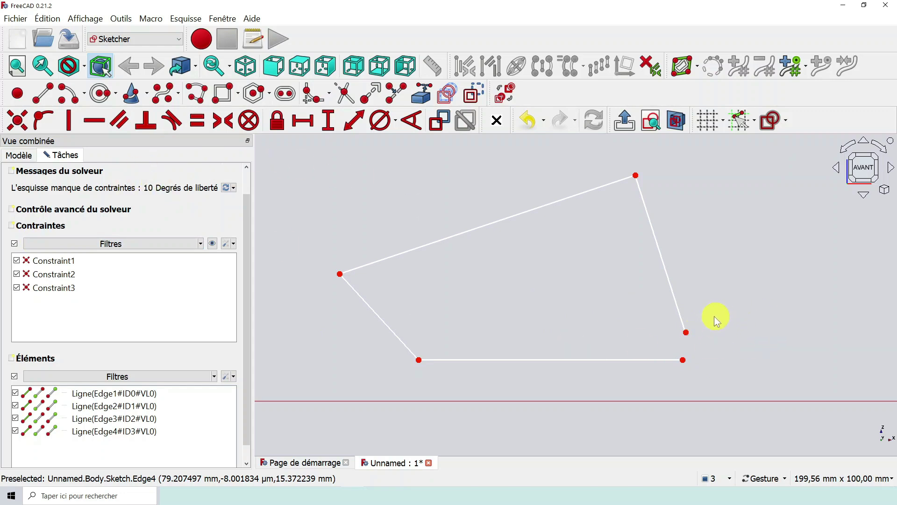
{"action": "left_click", "coordinate": [686, 333]}
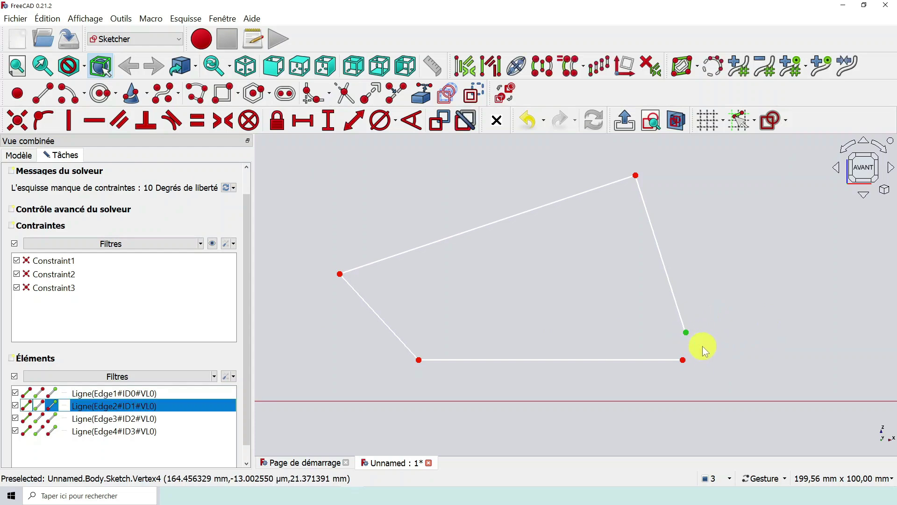
{"action": "left_click", "coordinate": [683, 361]}
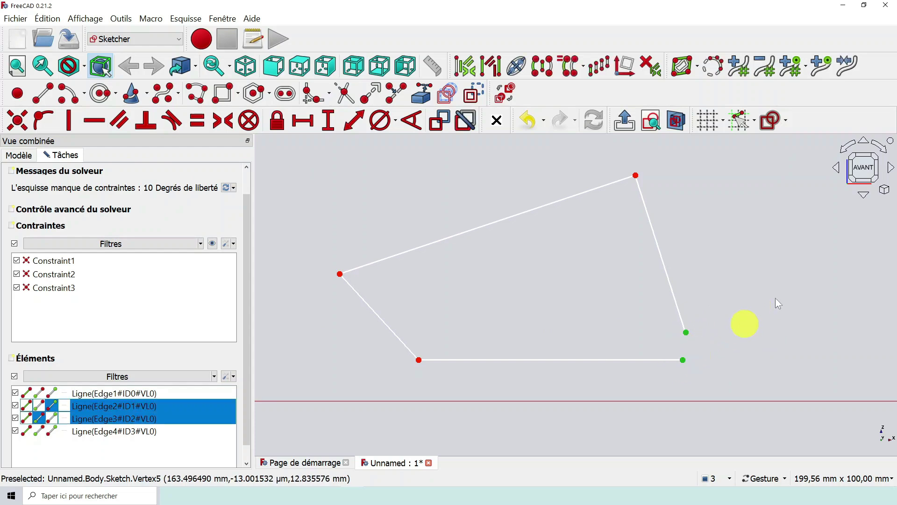
{"action": "left_click", "coordinate": [17, 121]}
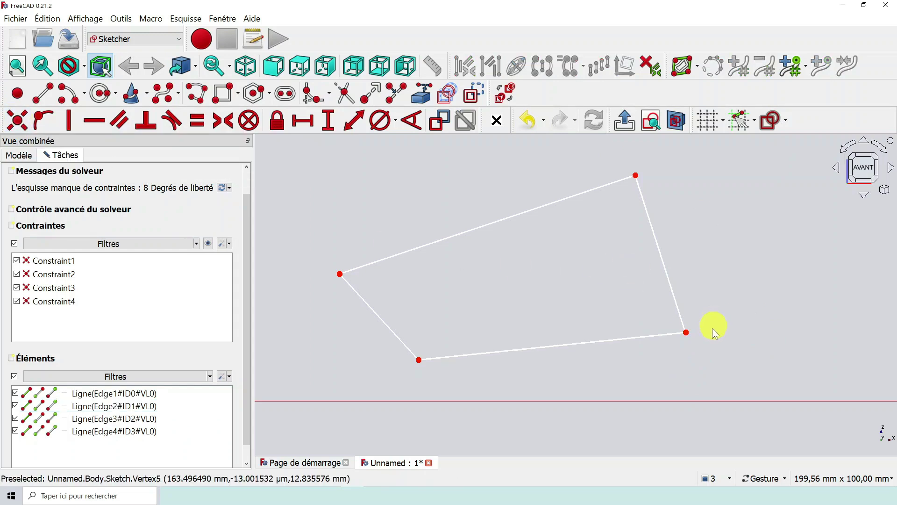
{"action": "mouse_move", "coordinate": [686, 332]}
{"action": "left_mouse_down"}
{"action": "mouse_move", "coordinate": [661, 325]}
{"action": "mouse_move", "coordinate": [750, 312]}
{"action": "mouse_move", "coordinate": [652, 294]}
{"action": "mouse_move", "coordinate": [697, 319]}
{"action": "mouse_move", "coordinate": [673, 340]}
{"action": "mouse_move", "coordinate": [677, 325]}
{"action": "mouse_move", "coordinate": [666, 313]}
{"action": "mouse_move", "coordinate": [635, 333]}
{"action": "mouse_move", "coordinate": [678, 334]}
{"action": "mouse_move", "coordinate": [680, 326]}
{"action": "left_mouse_up"}
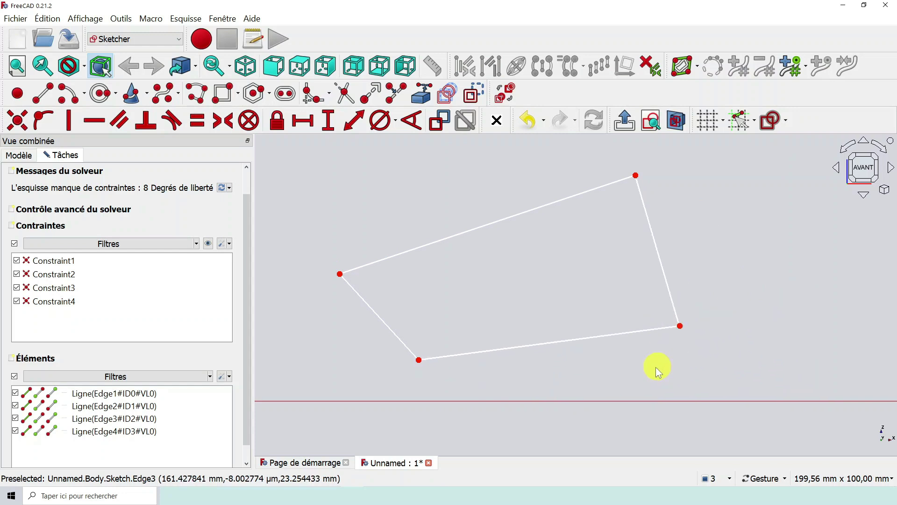
- Make the outline's top and bottom sides parallel, and move the lower-right corner well to the left
{"action": "left_click", "coordinate": [386, 264]}
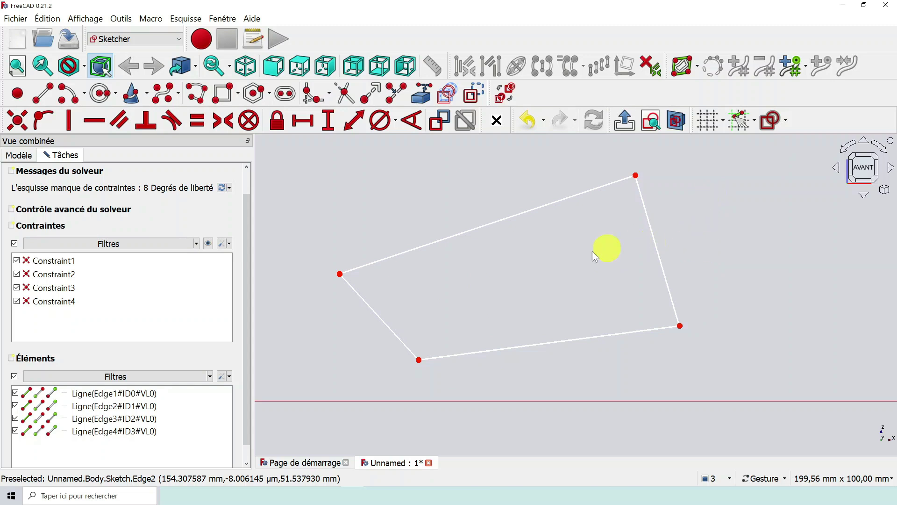
{"action": "left_click", "coordinate": [457, 234]}
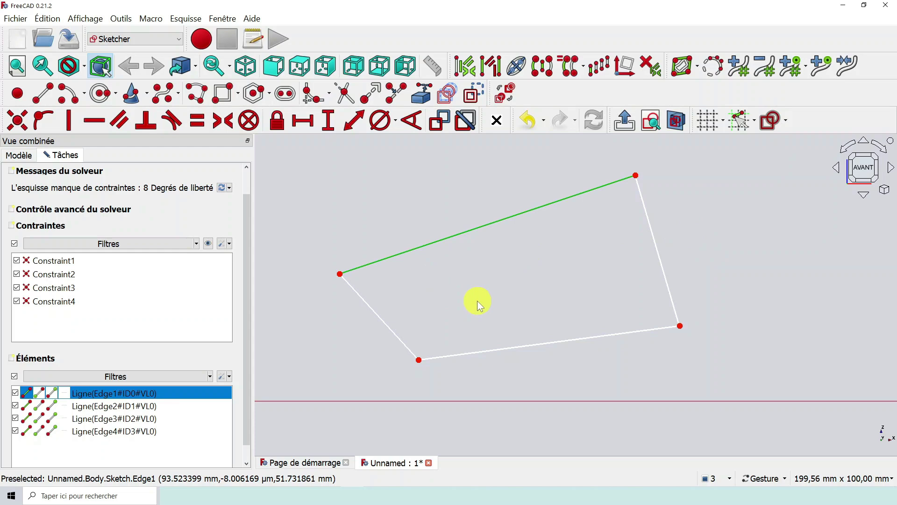
{"action": "left_click", "coordinate": [481, 352]}
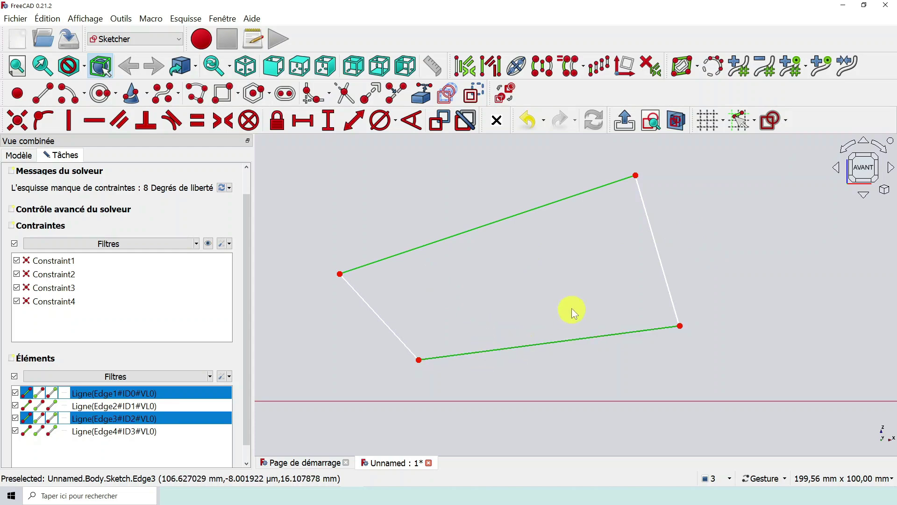
{"action": "left_click", "coordinate": [124, 119]}
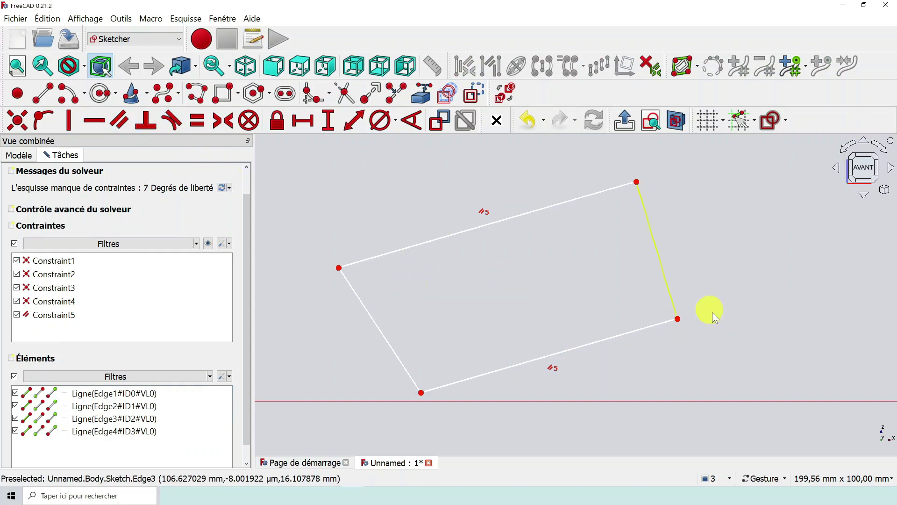
{"action": "mouse_move", "coordinate": [678, 320]}
{"action": "left_mouse_down"}
{"action": "mouse_move", "coordinate": [737, 270]}
{"action": "mouse_move", "coordinate": [551, 277]}
{"action": "mouse_move", "coordinate": [553, 324]}
{"action": "mouse_move", "coordinate": [564, 336]}
{"action": "left_mouse_up"}
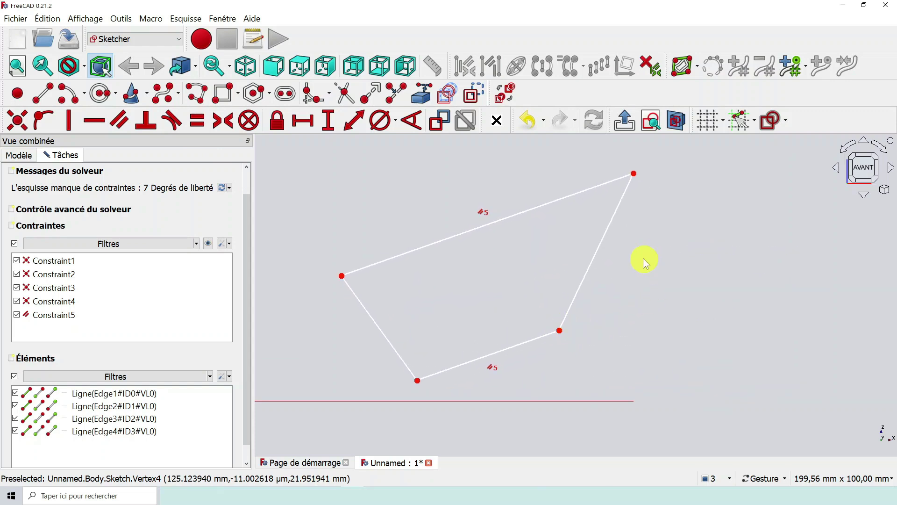
- Make the outline's left and right sides parallel, and move the upper-left corner up and to the left
{"action": "left_click", "coordinate": [605, 235]}
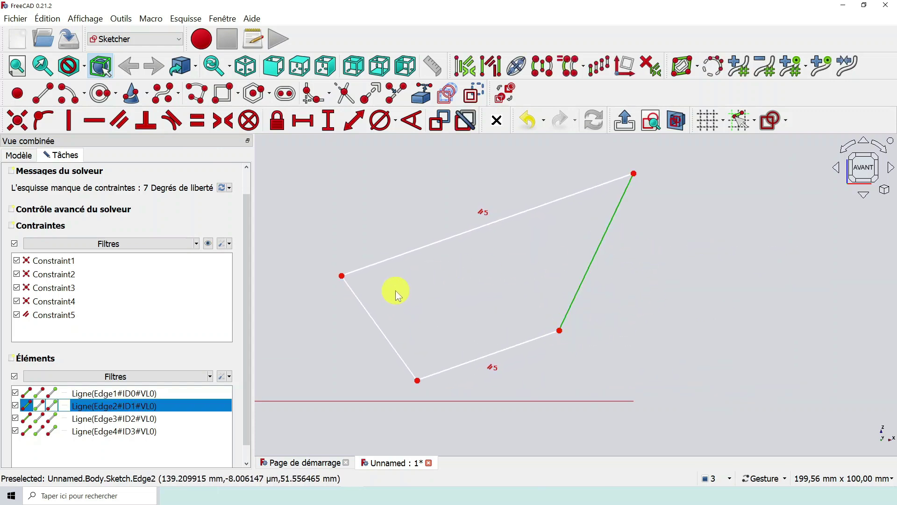
{"action": "left_click", "coordinate": [363, 304]}
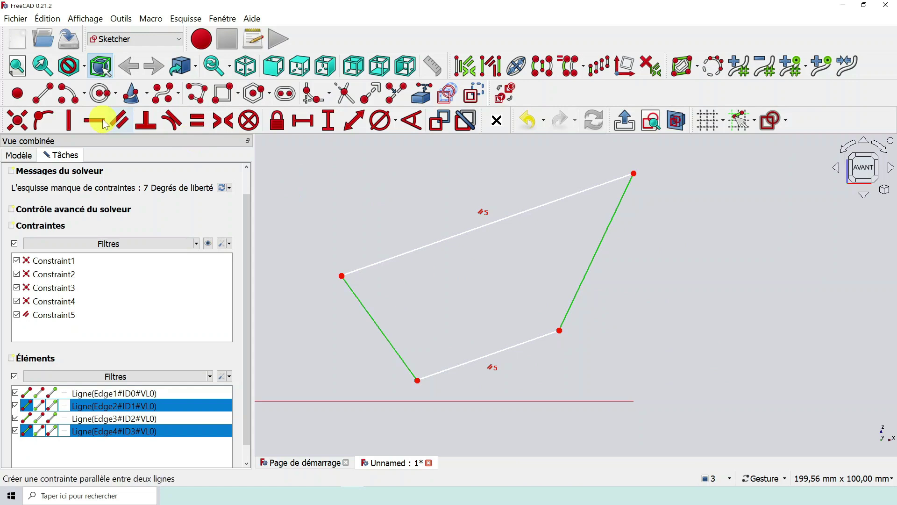
{"action": "left_click", "coordinate": [120, 122]}
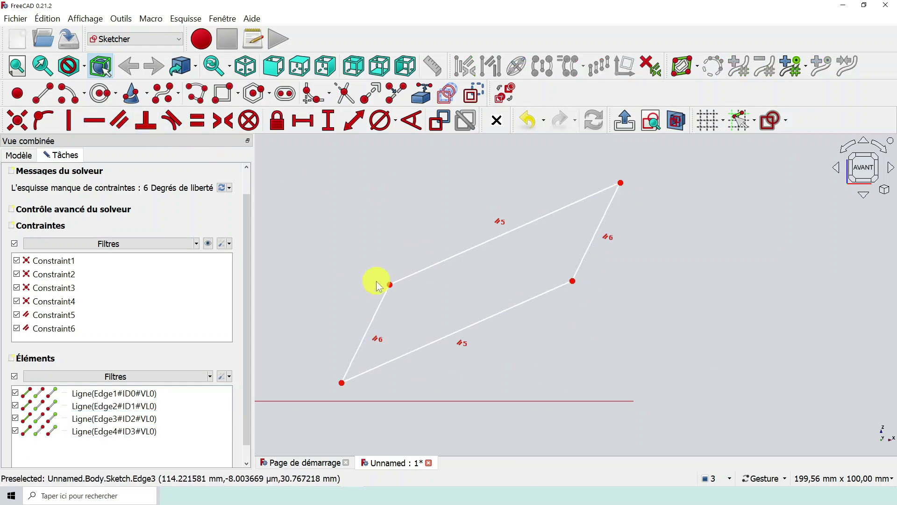
{"action": "mouse_move", "coordinate": [391, 286]}
{"action": "left_mouse_down"}
{"action": "mouse_move", "coordinate": [341, 238]}
{"action": "mouse_move", "coordinate": [318, 251]}
{"action": "mouse_move", "coordinate": [361, 236]}
{"action": "left_mouse_up"}
{"action": "scroll", "coordinate": [386, 253], "scroll_direction": "down", "scroll_amount": 5}
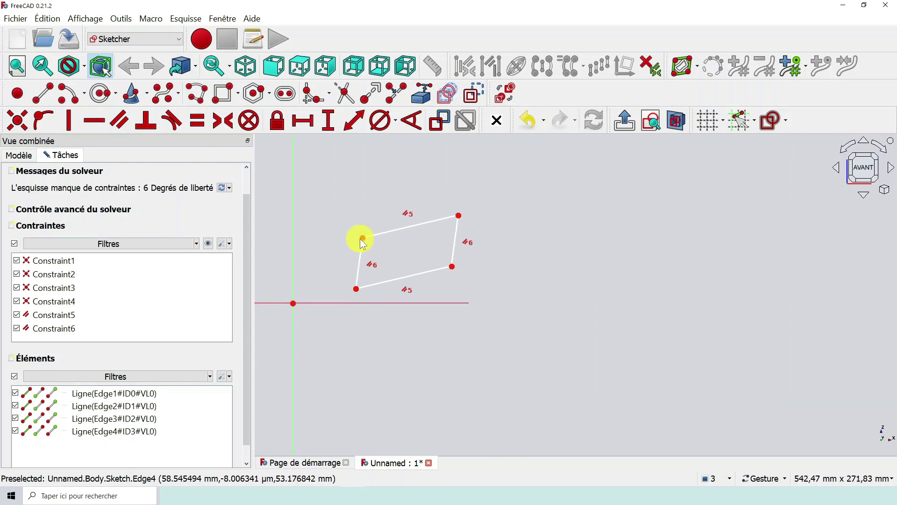
{"action": "right_click_drag", "start_coordinate": [325, 204], "coordinate": [411, 273]}
{"action": "scroll", "coordinate": [476, 362], "scroll_direction": "up", "scroll_amount": 3}
{"action": "scroll", "coordinate": [430, 283], "scroll_direction": "up", "scroll_amount": 2}
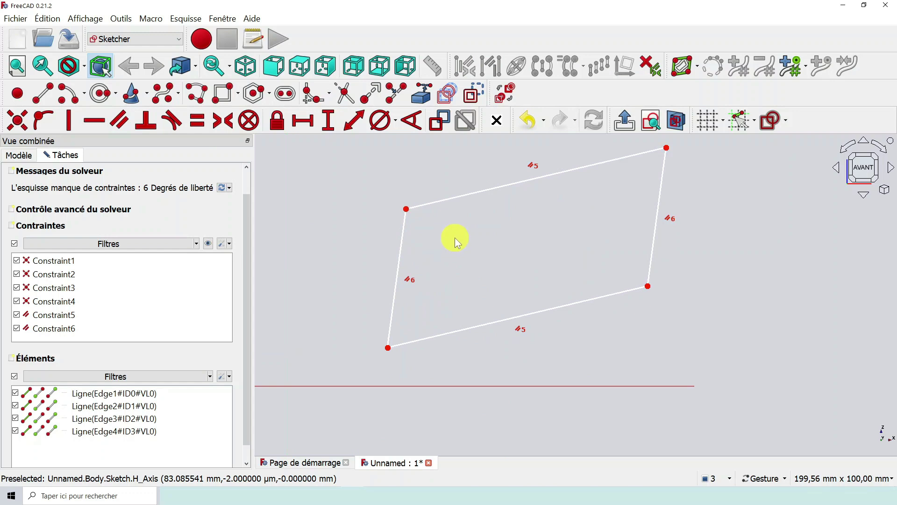
- Make the left and bottom sides perpendicular, and move the lower-right corner leftward and slightly down
{"action": "left_click", "coordinate": [397, 265]}
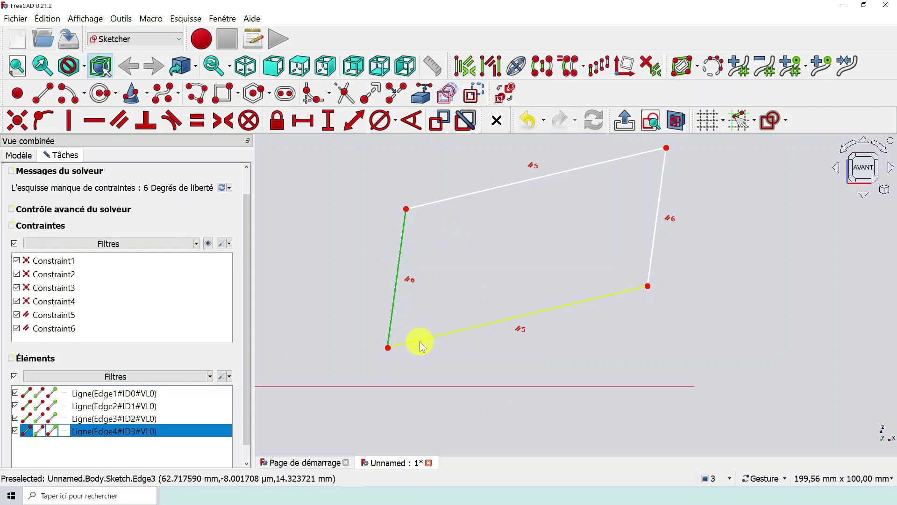
{"action": "left_click", "coordinate": [420, 344]}
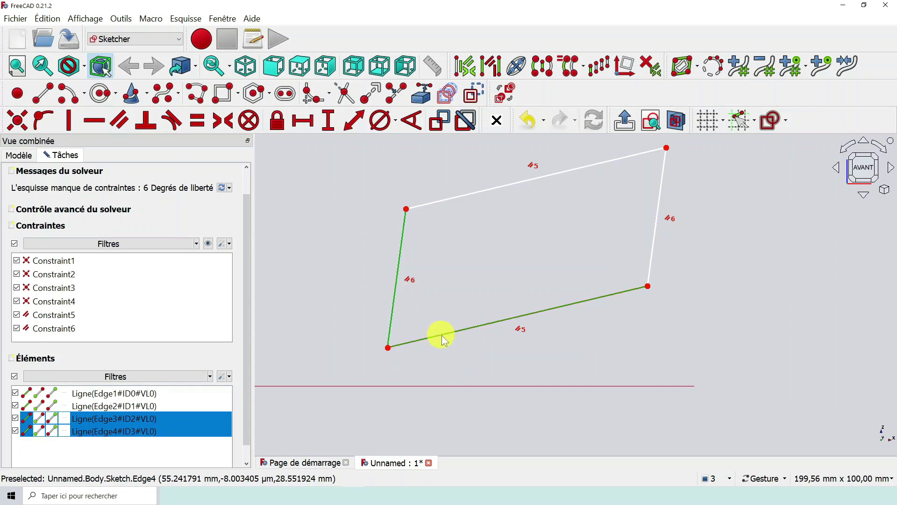
{"action": "left_click", "coordinate": [151, 126]}
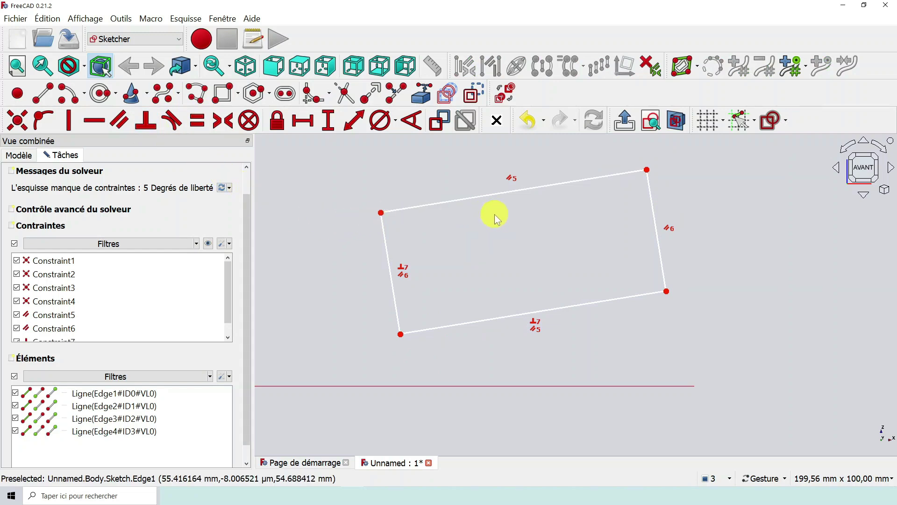
{"action": "scroll", "coordinate": [502, 225], "scroll_direction": "down", "scroll_amount": 2}
{"action": "scroll", "coordinate": [511, 236], "scroll_direction": "up", "scroll_amount": 2}
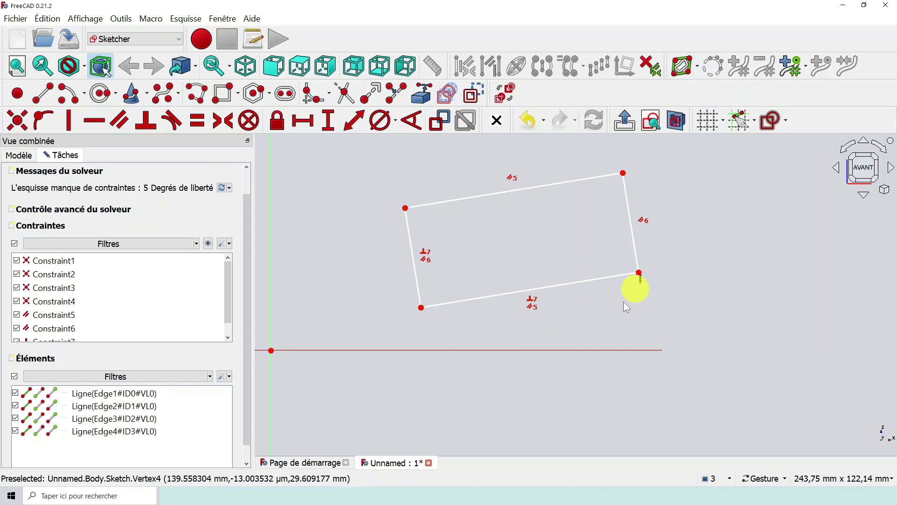
{"action": "left_click", "coordinate": [589, 280]}
{"action": "left_click", "coordinate": [655, 265]}
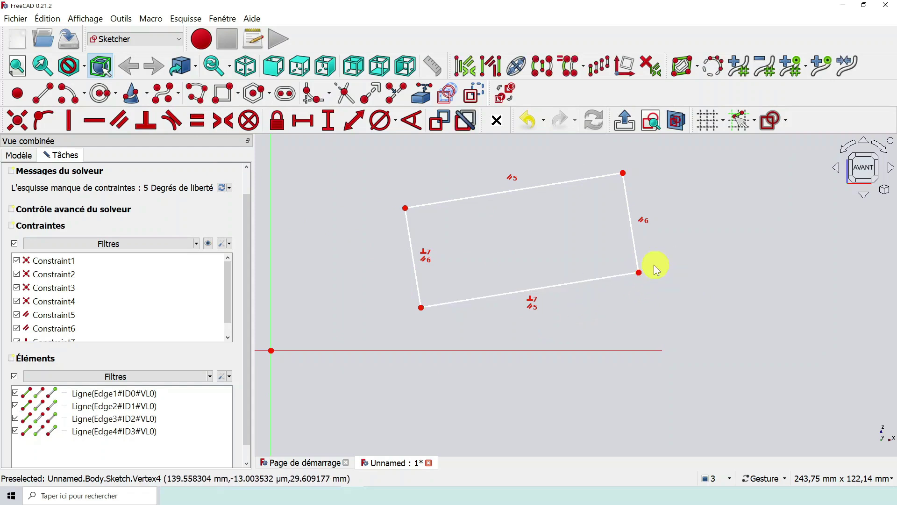
{"action": "mouse_move", "coordinate": [639, 273]}
{"action": "left_mouse_down"}
{"action": "mouse_move", "coordinate": [579, 303]}
{"action": "mouse_move", "coordinate": [613, 269]}
{"action": "mouse_move", "coordinate": [569, 198]}
{"action": "mouse_move", "coordinate": [461, 282]}
{"action": "mouse_move", "coordinate": [603, 287]}
{"action": "left_mouse_up"}
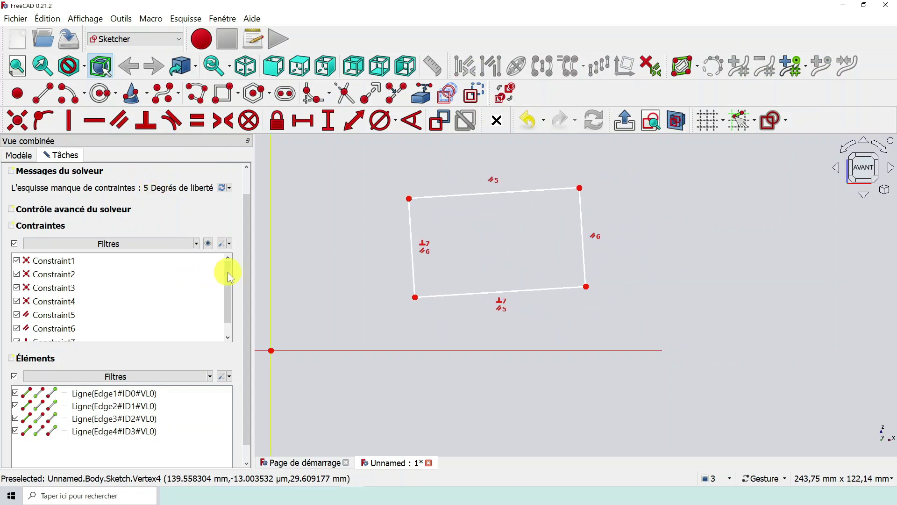
- Review the constraint list down to the perpendicular constraint and inspect the rectangle's top and left sides
{"action": "scroll", "coordinate": [228, 273], "scroll_direction": "down", "scroll_amount": 1}
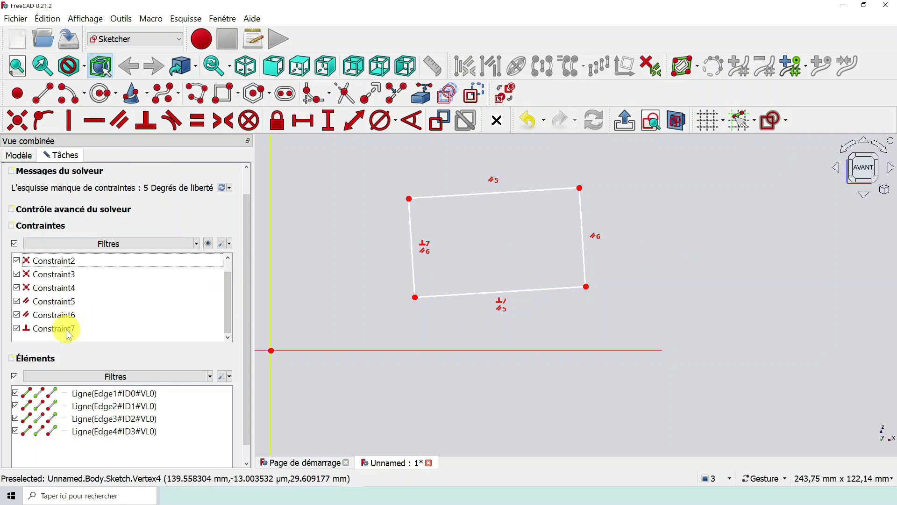
{"action": "scroll", "coordinate": [479, 228], "scroll_direction": "up", "scroll_amount": 4}
{"action": "scroll", "coordinate": [481, 229], "scroll_direction": "down", "scroll_amount": 4}
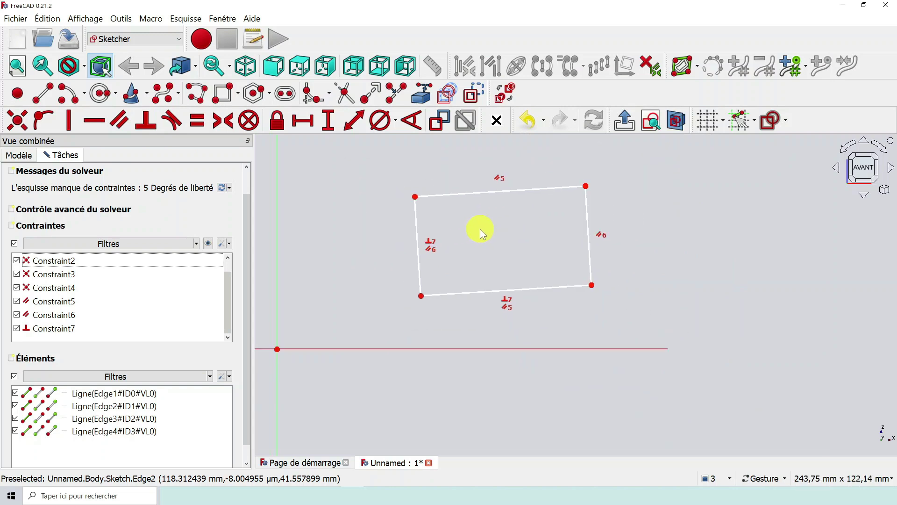
{"action": "scroll", "coordinate": [480, 214], "scroll_direction": "up", "scroll_amount": 2}
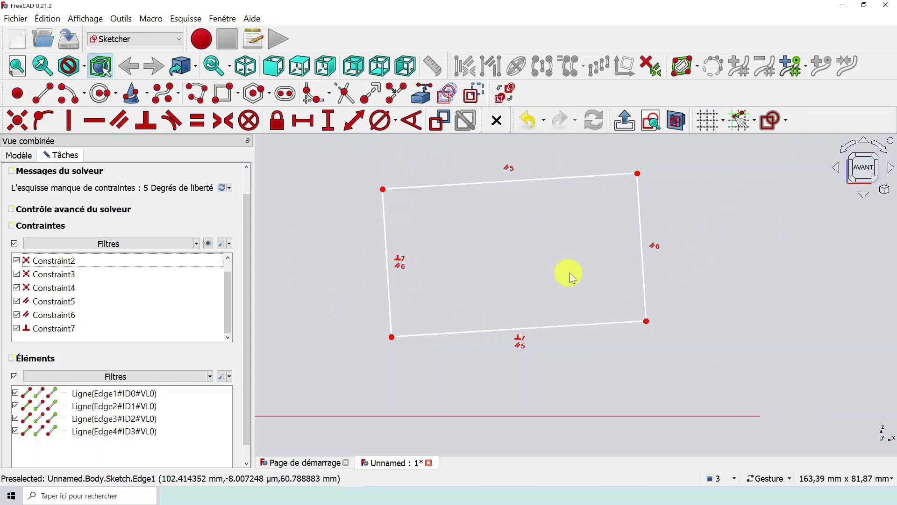
{"action": "left_click", "coordinate": [556, 179]}
{"action": "left_click", "coordinate": [386, 220]}
{"action": "left_click", "coordinate": [456, 221]}
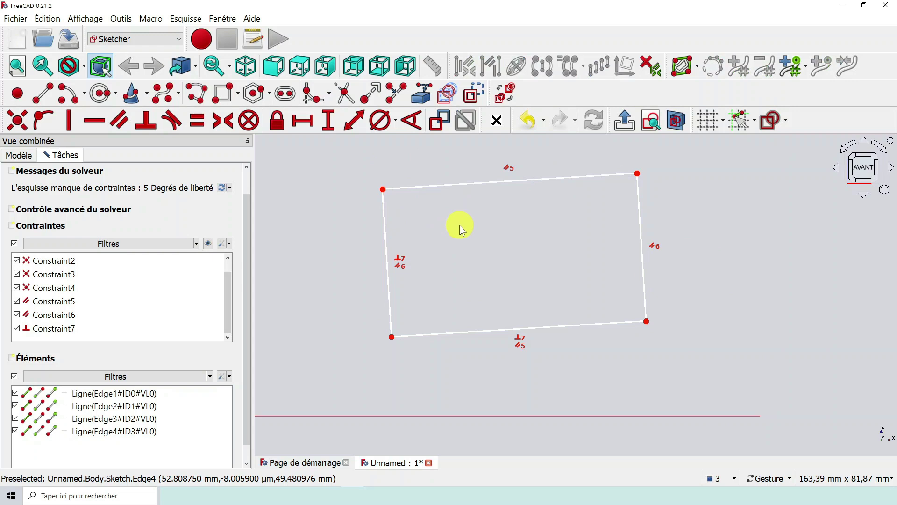
- Select all four sides of the rectangle and constrain them to equal length
{"action": "left_click", "coordinate": [471, 186]}
{"action": "left_click", "coordinate": [382, 207]}
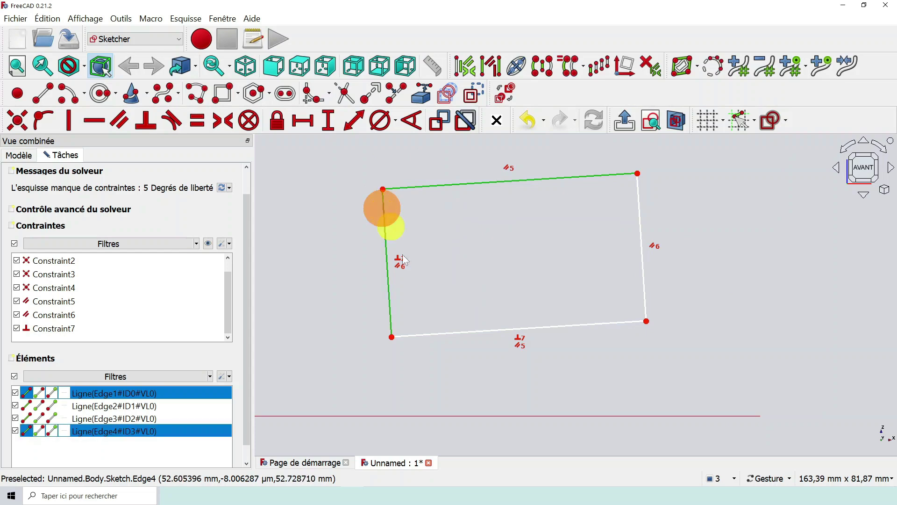
{"action": "left_click", "coordinate": [445, 334]}
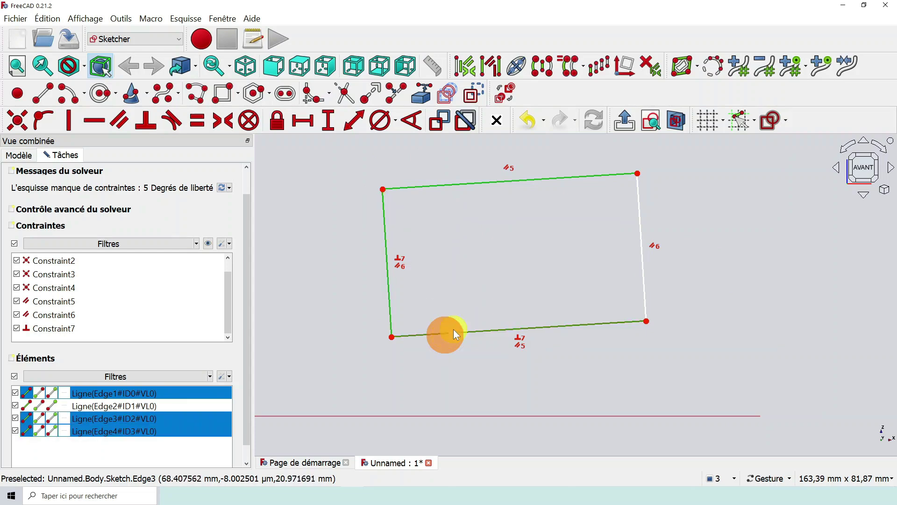
{"action": "left_click", "coordinate": [641, 208]}
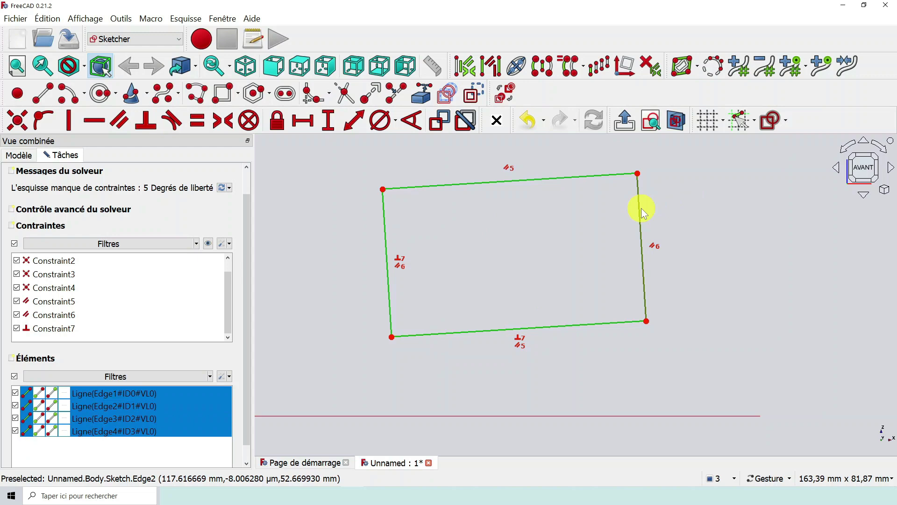
{"action": "left_click", "coordinate": [197, 121]}
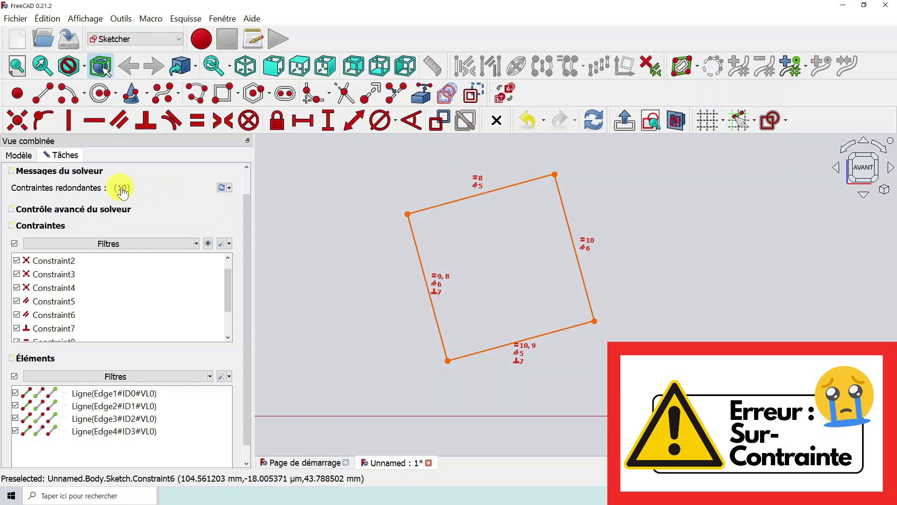
- Inspect the outline's sides, their constraint markers and the solver message about redundant constraints
{"action": "scroll", "coordinate": [563, 290], "scroll_direction": "down", "scroll_amount": 2}
{"action": "scroll", "coordinate": [492, 221], "scroll_direction": "up", "scroll_amount": 2}
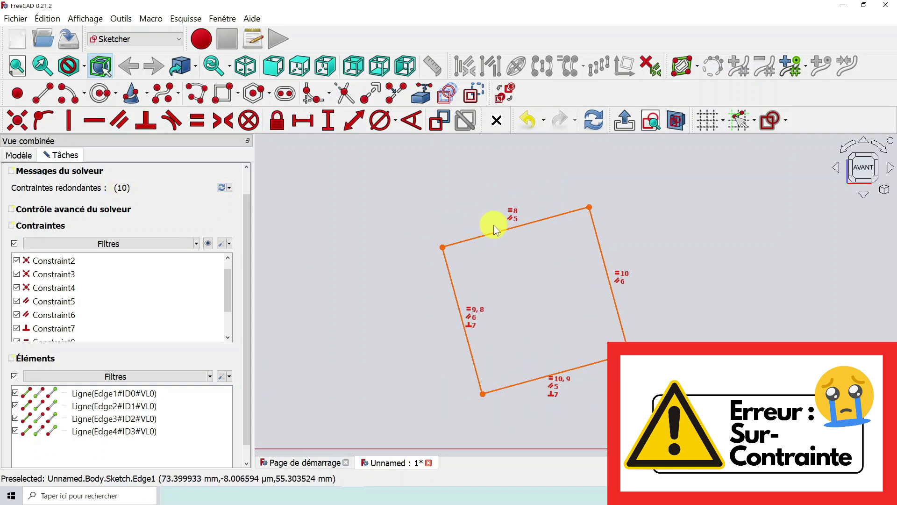
{"action": "scroll", "coordinate": [551, 312], "scroll_direction": "up", "scroll_amount": 2}
{"action": "scroll", "coordinate": [552, 313], "scroll_direction": "down", "scroll_amount": 2}
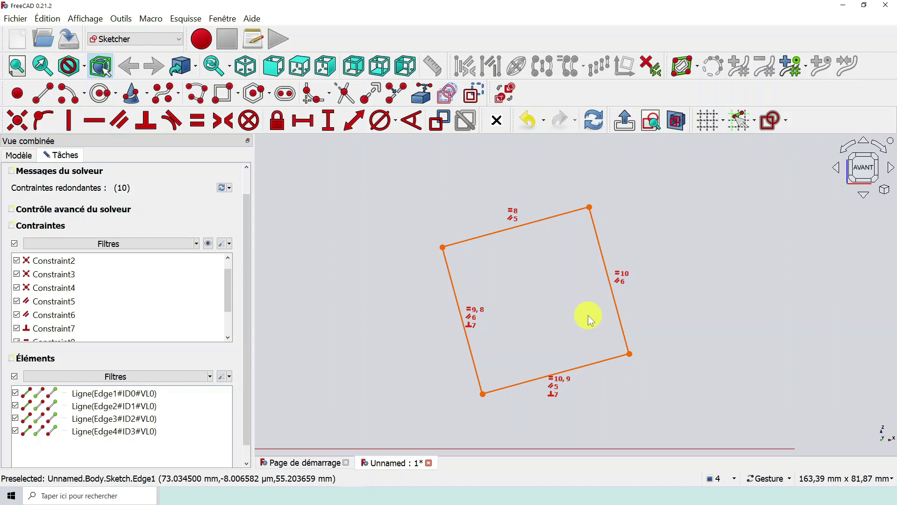
{"action": "scroll", "coordinate": [588, 315], "scroll_direction": "down", "scroll_amount": 2}
{"action": "scroll", "coordinate": [588, 315], "scroll_direction": "up", "scroll_amount": 2}
{"action": "scroll", "coordinate": [427, 325], "scroll_direction": "down", "scroll_amount": 2}
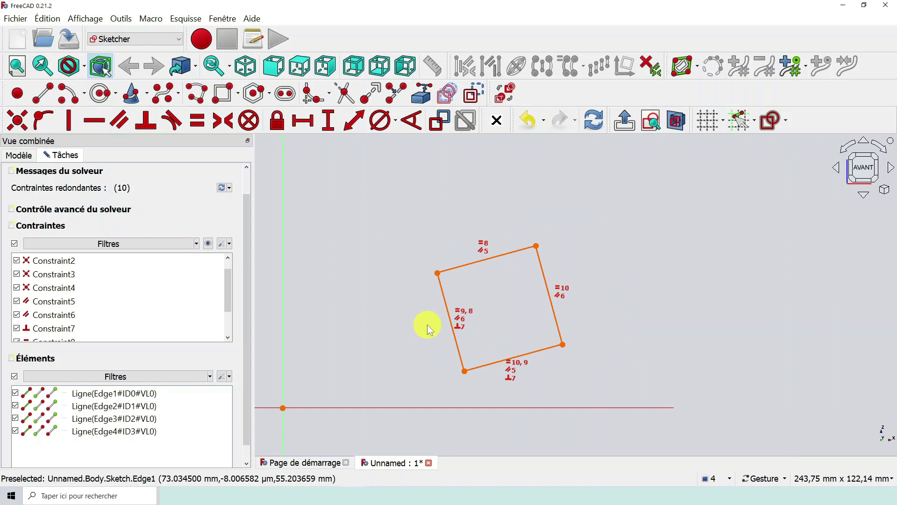
{"action": "scroll", "coordinate": [423, 345], "scroll_direction": "up", "scroll_amount": 2}
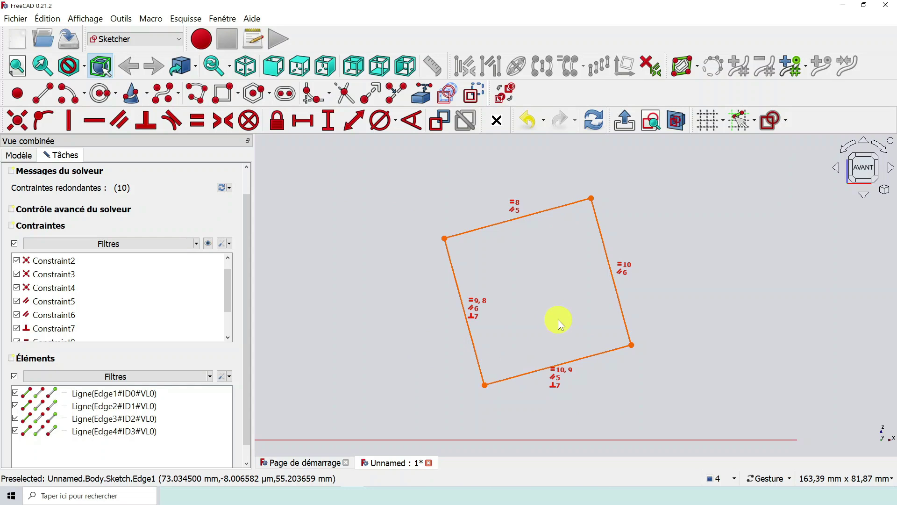
{"action": "scroll", "coordinate": [560, 299], "scroll_direction": "down", "scroll_amount": 2}
{"action": "scroll", "coordinate": [560, 299], "scroll_direction": "up", "scroll_amount": 1}
{"action": "scroll", "coordinate": [560, 298], "scroll_direction": "up", "scroll_amount": 1}
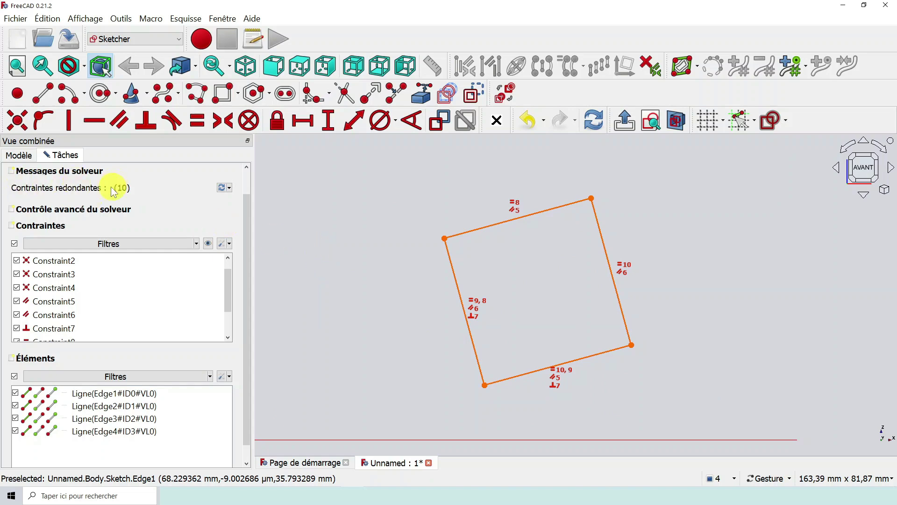
- Highlight each of the three equality constraints to see which sides it links, ending with Constraint10
{"action": "left_click_drag", "start_coordinate": [226, 276], "coordinate": [229, 310]}
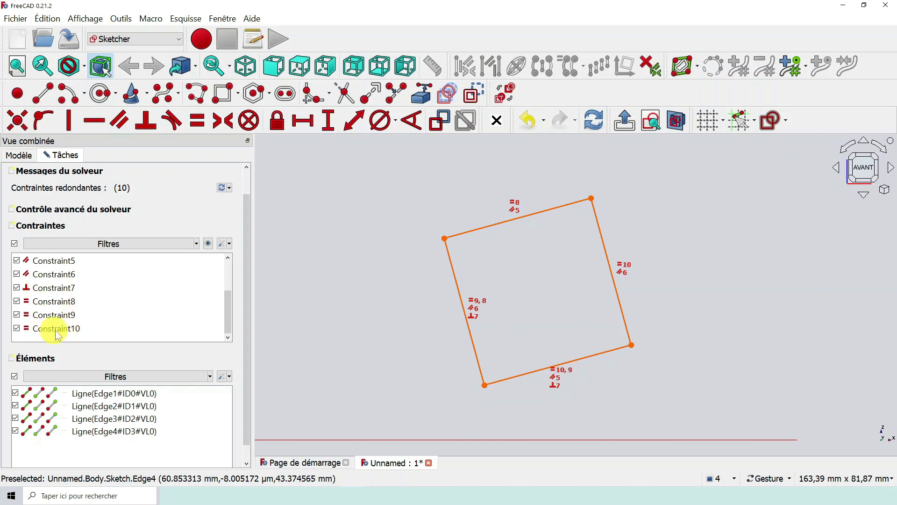
{"action": "scroll", "coordinate": [552, 287], "scroll_direction": "up", "scroll_amount": 1}
{"action": "scroll", "coordinate": [552, 287], "scroll_direction": "up", "scroll_amount": 1}
{"action": "scroll", "coordinate": [552, 287], "scroll_direction": "down", "scroll_amount": 1}
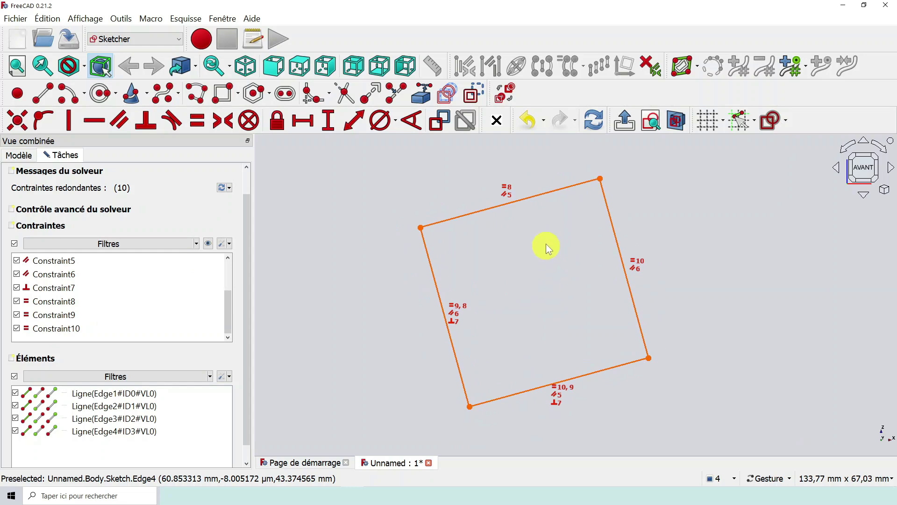
{"action": "left_click", "coordinate": [506, 187]}
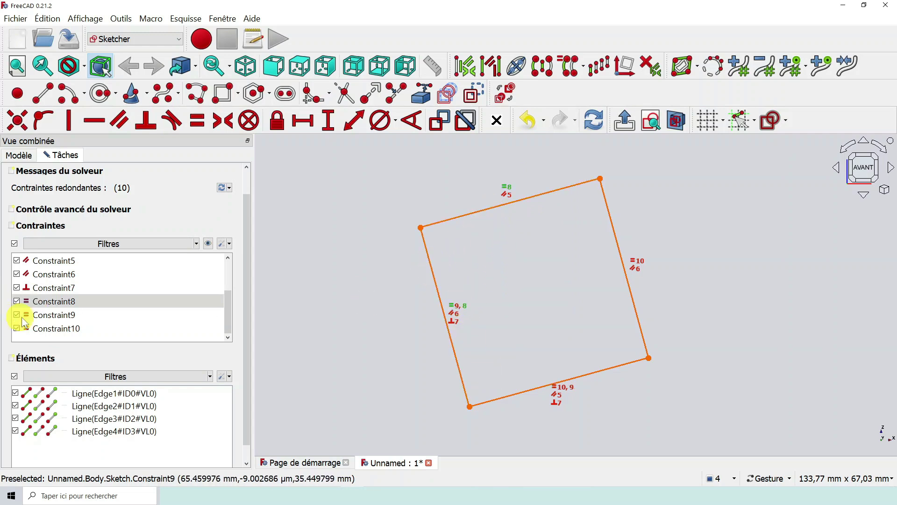
{"action": "left_click", "coordinate": [50, 316]}
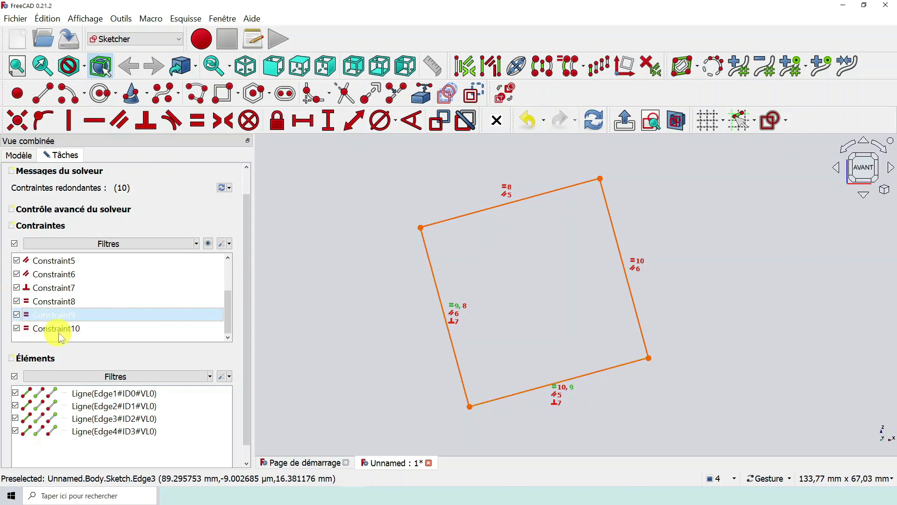
{"action": "left_click", "coordinate": [84, 329]}
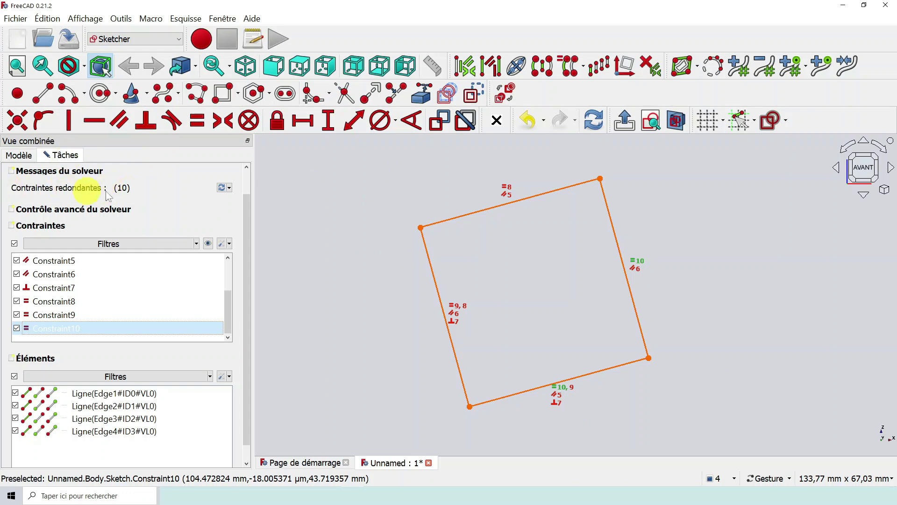
- Delete the redundant equality constraints, Constraint10 between the right and bottom sides and Constraint9 between the left and bottom sides
{"action": "left_click", "coordinate": [124, 193]}
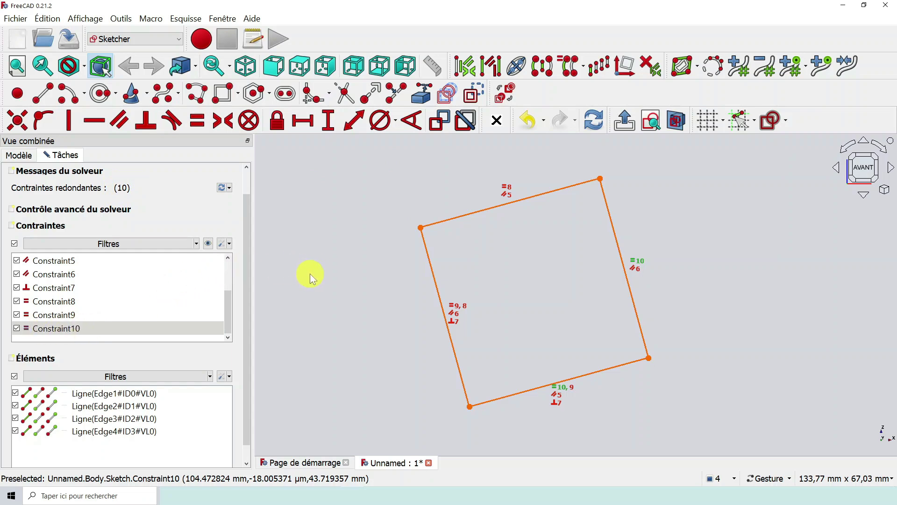
{"action": "key", "text": "Delete"}
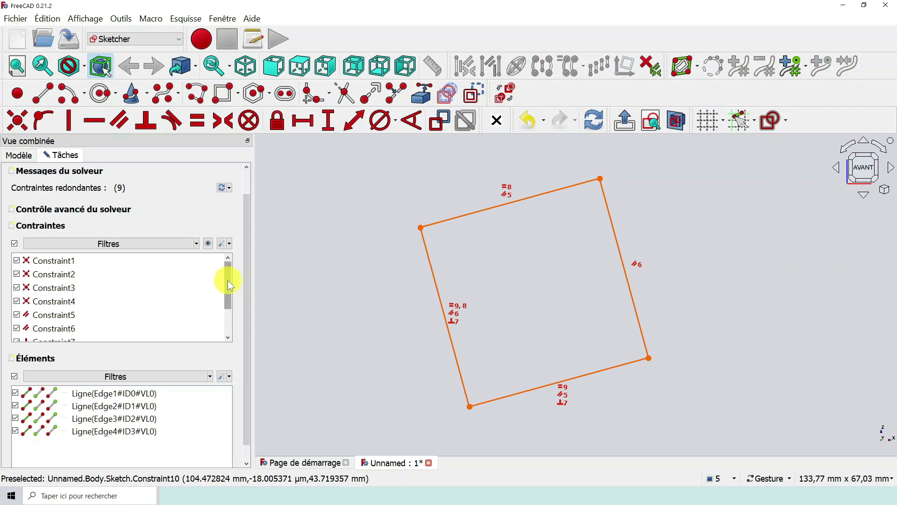
{"action": "left_click_drag", "start_coordinate": [228, 279], "coordinate": [225, 314]}
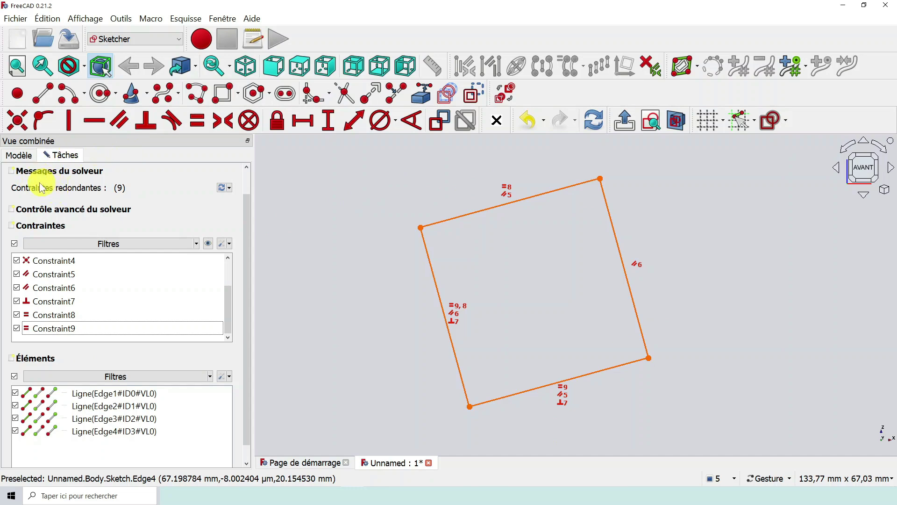
{"action": "left_click", "coordinate": [120, 188]}
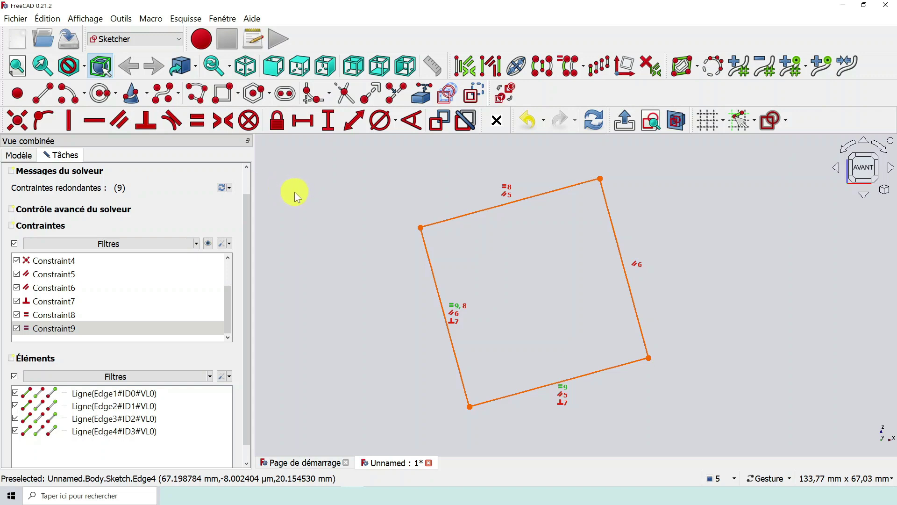
{"action": "left_click", "coordinate": [119, 190]}
{"action": "key", "text": "Delete"}
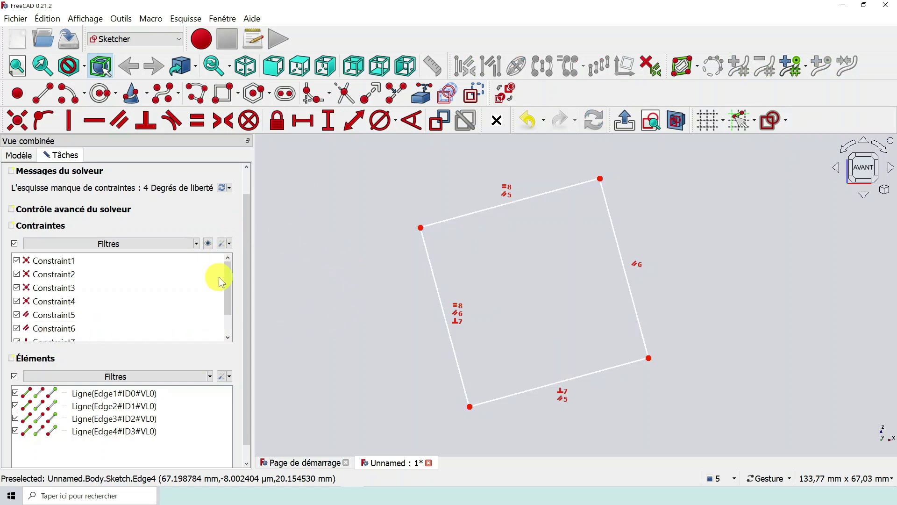
{"action": "left_click_drag", "start_coordinate": [228, 280], "coordinate": [225, 304]}
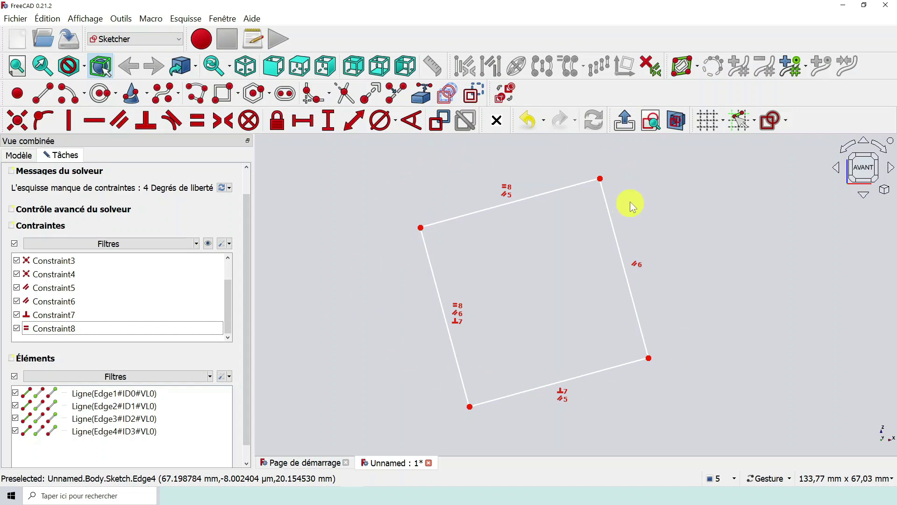
- Move the square's lower-left corner to the left and slightly up
{"action": "scroll", "coordinate": [664, 197], "scroll_direction": "down", "scroll_amount": 3}
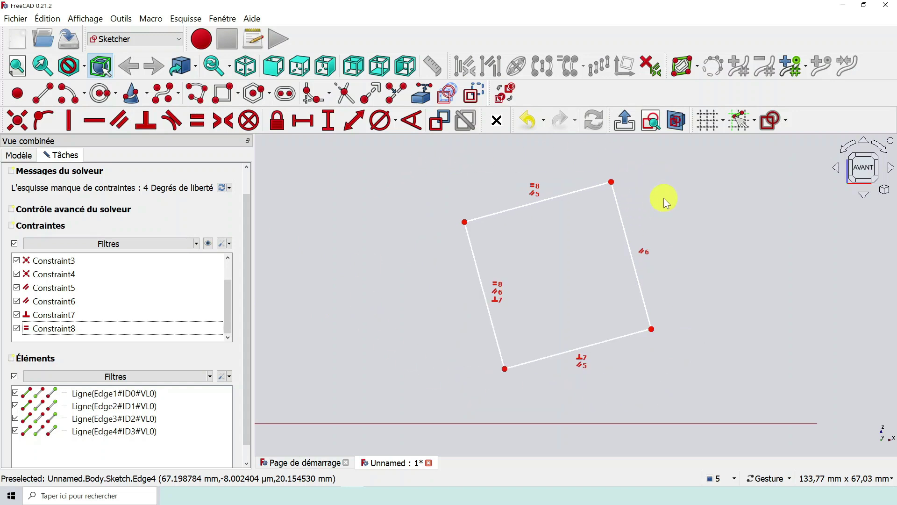
{"action": "scroll", "coordinate": [664, 198], "scroll_direction": "up", "scroll_amount": 2}
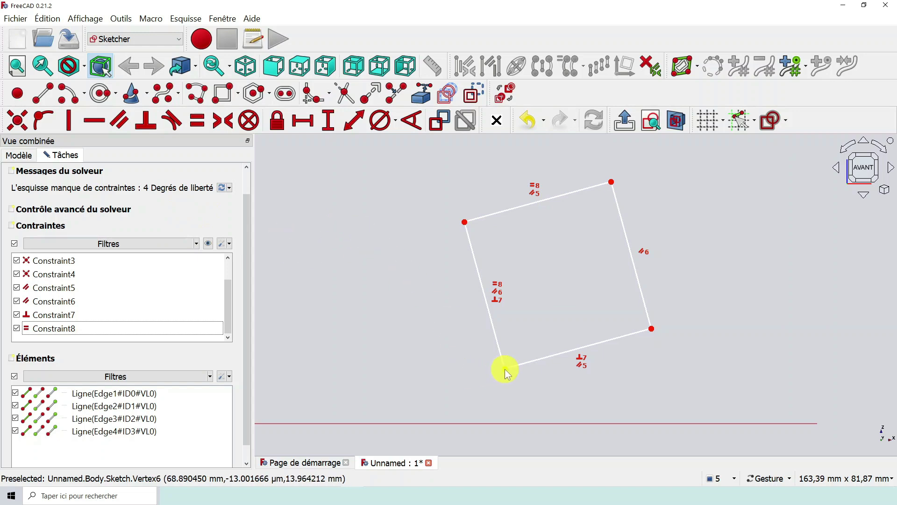
{"action": "mouse_move", "coordinate": [505, 369]}
{"action": "left_mouse_down"}
{"action": "mouse_move", "coordinate": [409, 354]}
{"action": "mouse_move", "coordinate": [470, 372]}
{"action": "mouse_move", "coordinate": [454, 355]}
{"action": "left_mouse_up"}
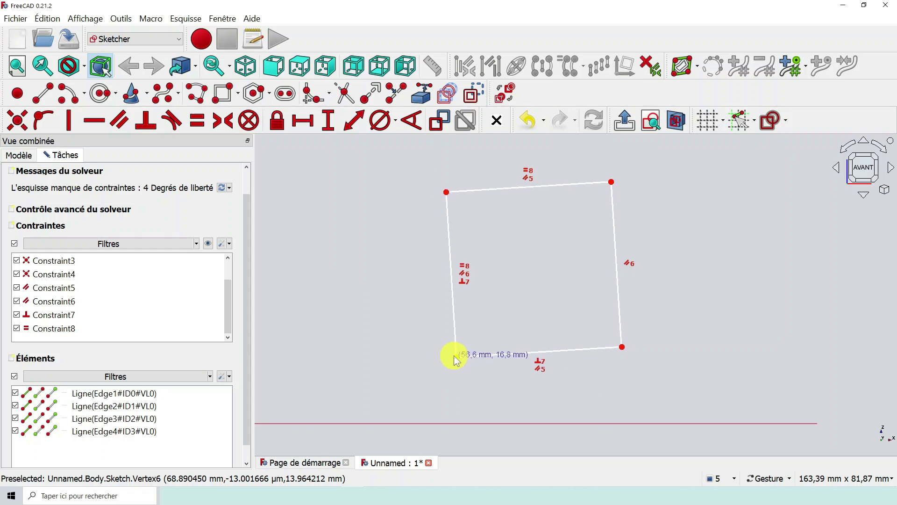
- Set the top side's length to 40 mm and move the lower-left corner slightly down and to the right
{"action": "scroll", "coordinate": [346, 246], "scroll_direction": "down", "scroll_amount": 5}
{"action": "scroll", "coordinate": [339, 237], "scroll_direction": "up", "scroll_amount": 2}
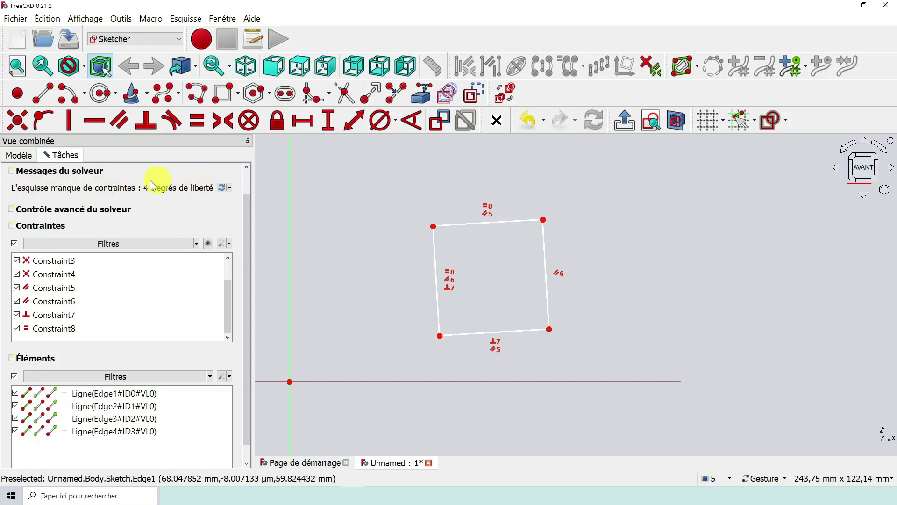
{"action": "left_click", "coordinate": [454, 222]}
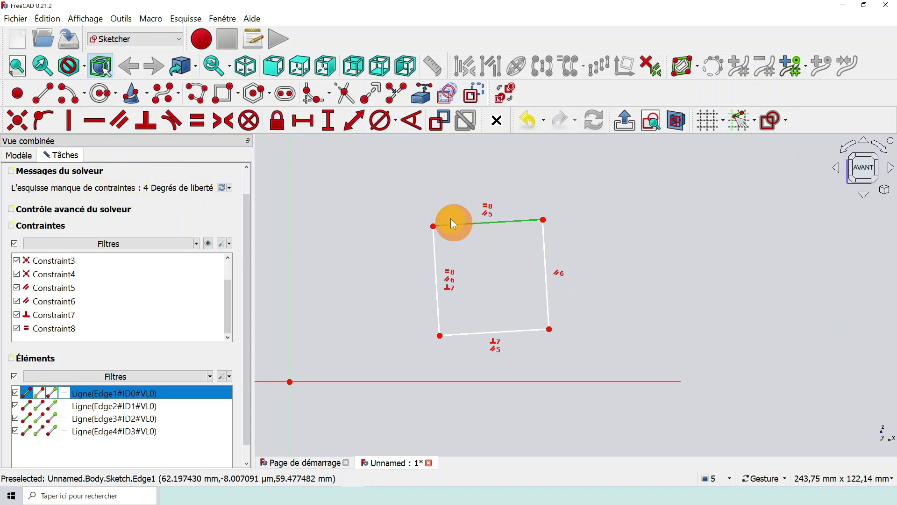
{"action": "left_click", "coordinate": [360, 126]}
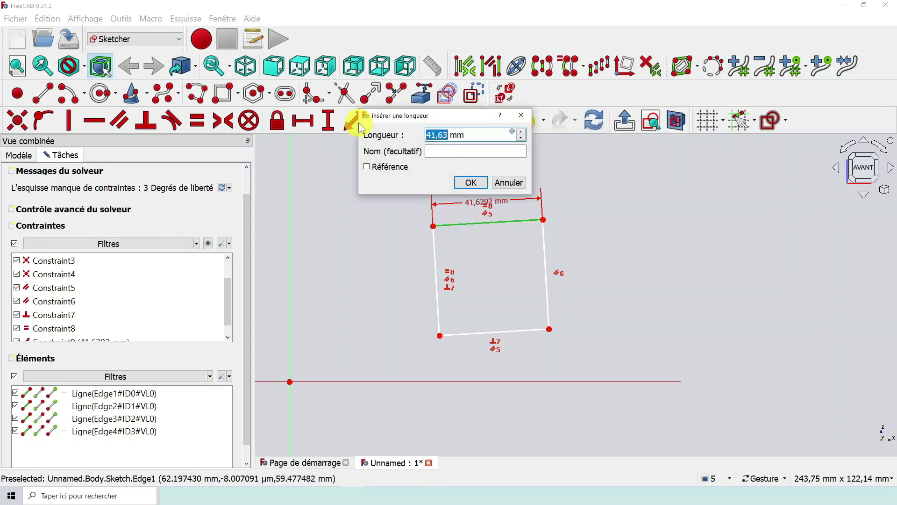
{"action": "type", "text": "40"}
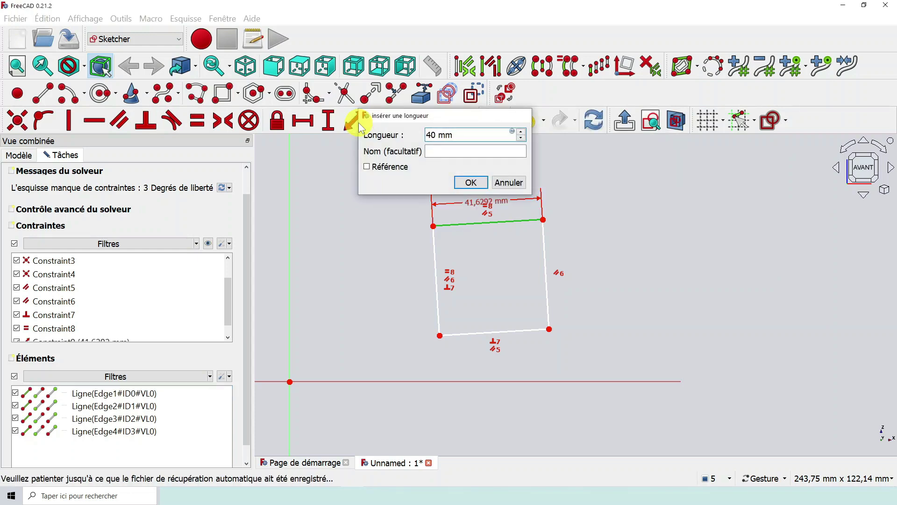
{"action": "key", "text": "Return"}
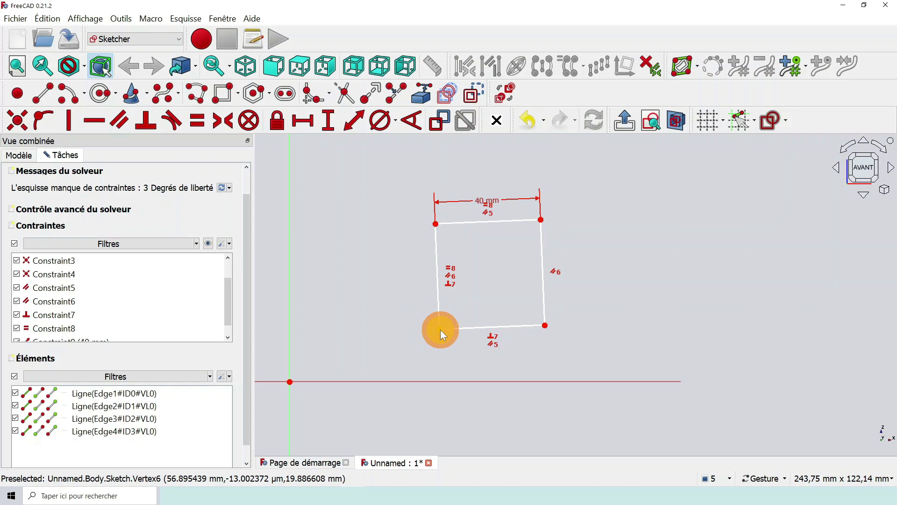
{"action": "mouse_move", "coordinate": [440, 330]}
{"action": "left_mouse_down"}
{"action": "mouse_move", "coordinate": [384, 304]}
{"action": "mouse_move", "coordinate": [394, 322]}
{"action": "mouse_move", "coordinate": [454, 345]}
{"action": "mouse_move", "coordinate": [447, 345]}
{"action": "left_mouse_up"}
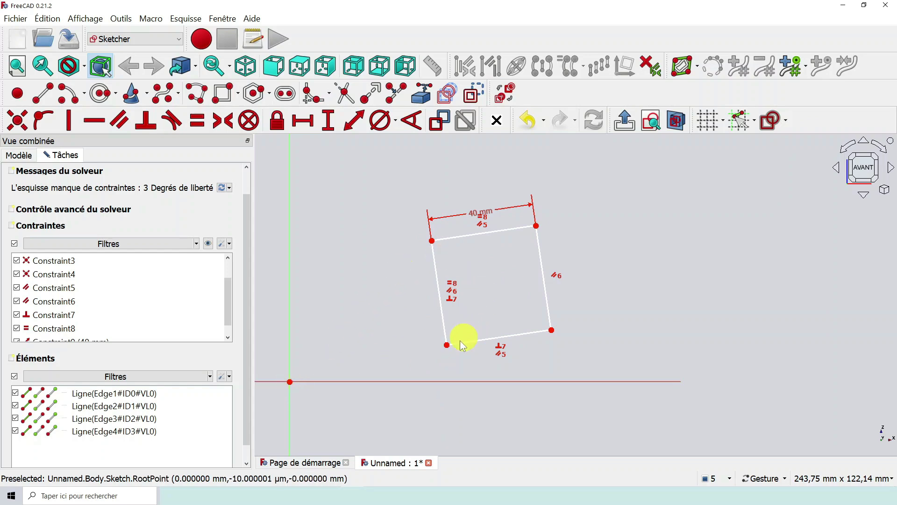
- Constrain the square's lower-left and lower-right corners onto the horizontal axis with point-on-object constraints
{"action": "left_click", "coordinate": [447, 346]}
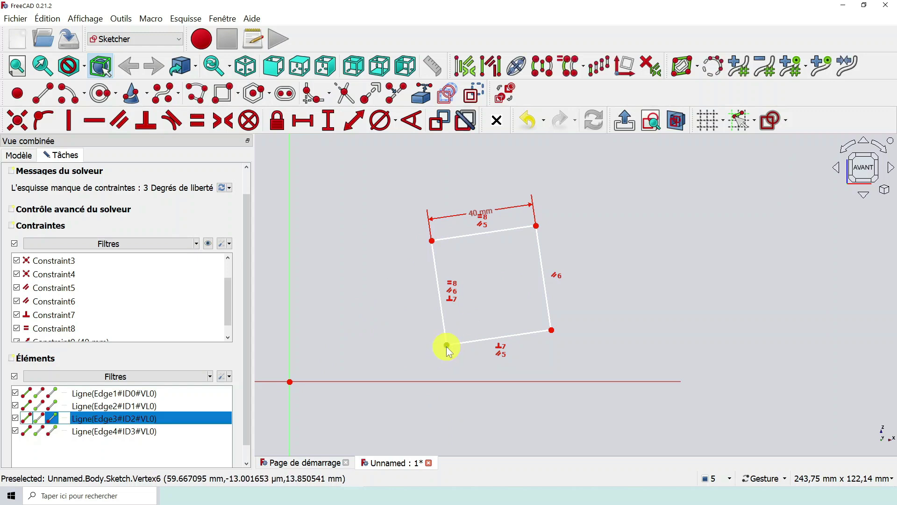
{"action": "left_click", "coordinate": [351, 381]}
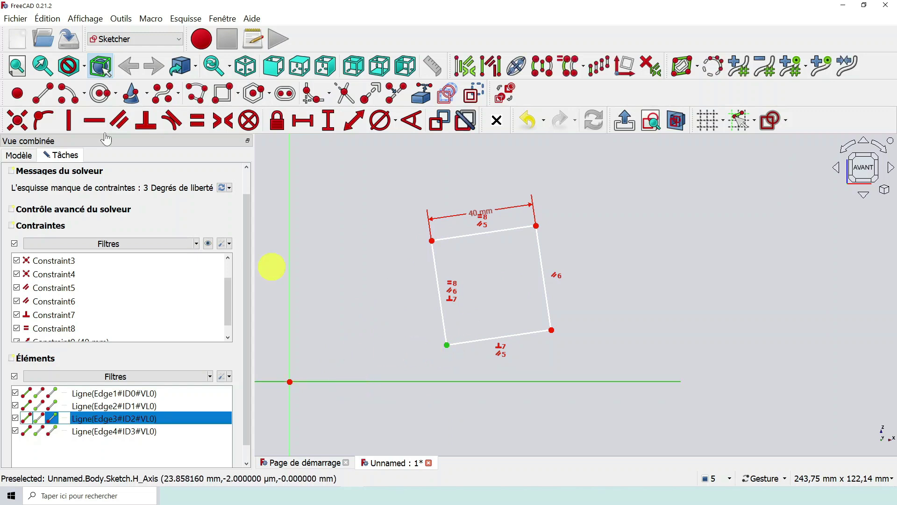
{"action": "left_click", "coordinate": [42, 123]}
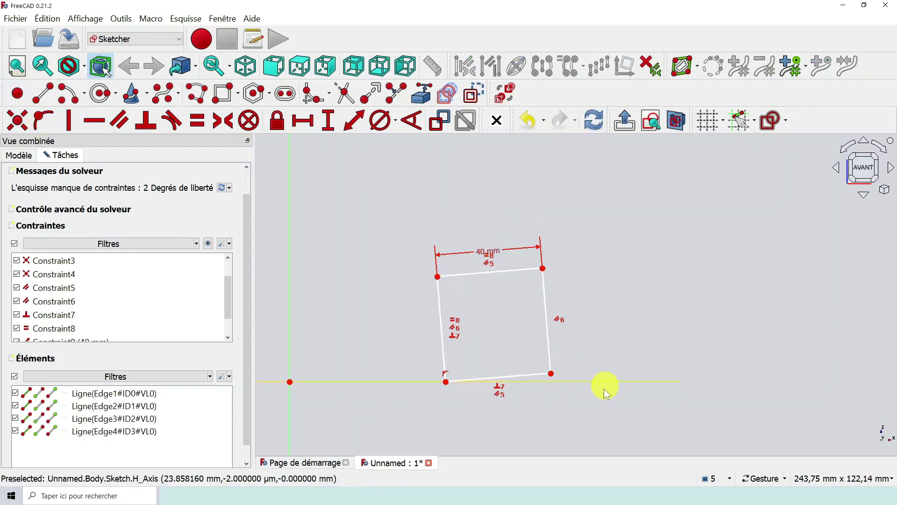
{"action": "left_click", "coordinate": [552, 374]}
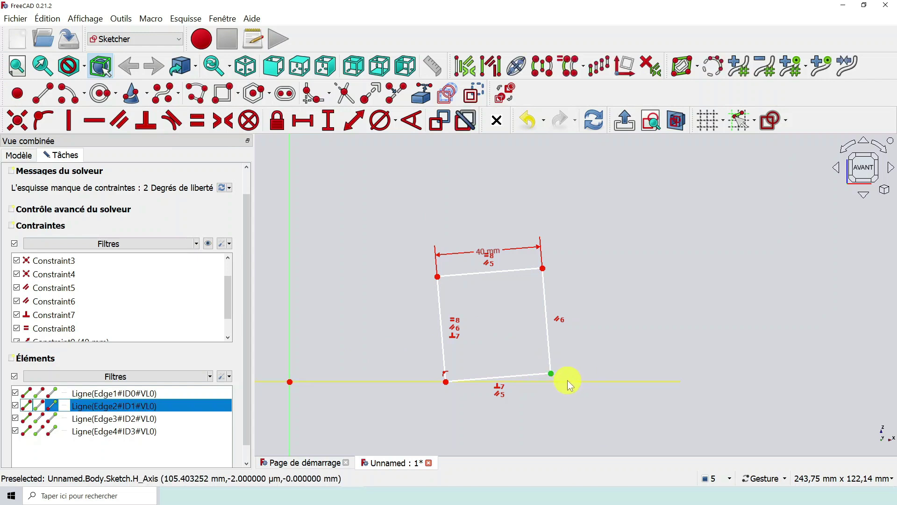
{"action": "left_click", "coordinate": [568, 380]}
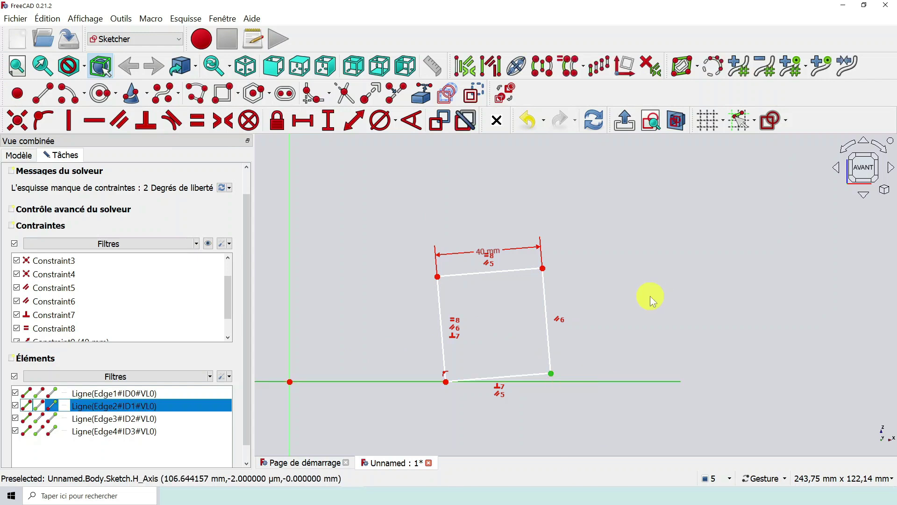
{"action": "left_click", "coordinate": [44, 122]}
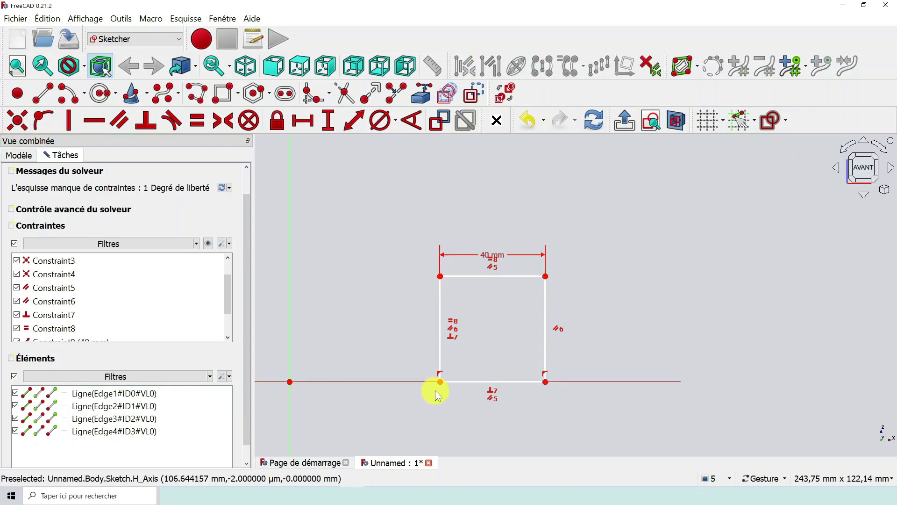
- Move the square's lower-left corner left along the horizontal axis to about 26.5 mm from the vertical axis
{"action": "left_click_drag", "start_coordinate": [441, 382], "coordinate": [358, 380]}
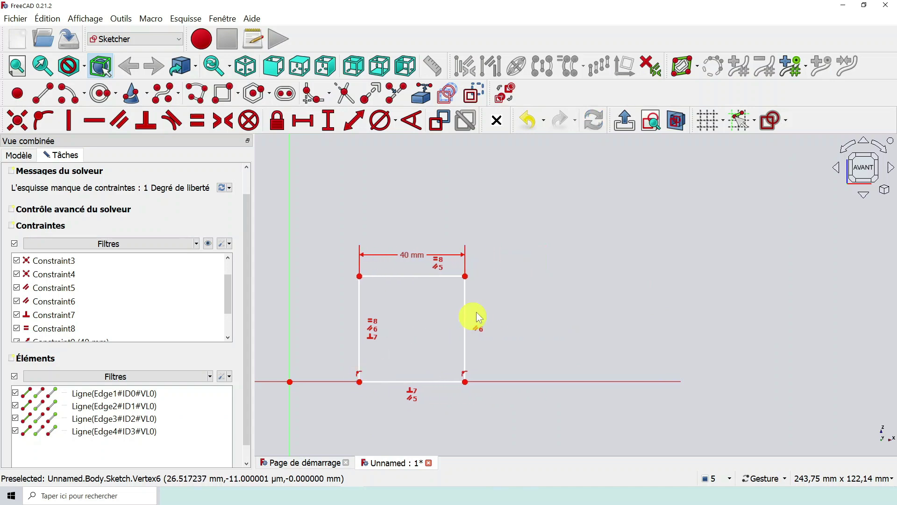
{"action": "scroll", "coordinate": [503, 299], "scroll_direction": "down", "scroll_amount": 2}
{"action": "scroll", "coordinate": [488, 306], "scroll_direction": "up", "scroll_amount": 3}
{"action": "right_click_drag", "start_coordinate": [459, 312], "coordinate": [539, 318]}
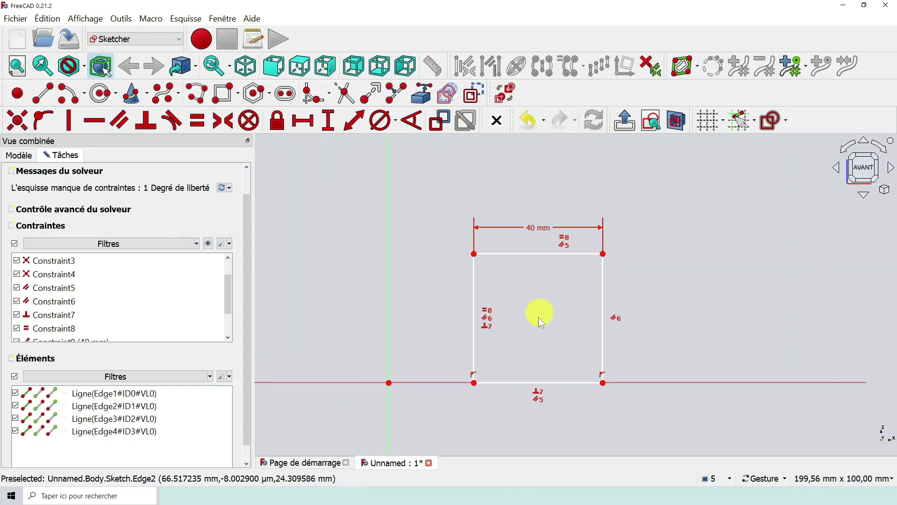
- Add a horizontal constraint to the square's top side and delete it again as the redundant constraint
{"action": "left_click", "coordinate": [516, 253]}
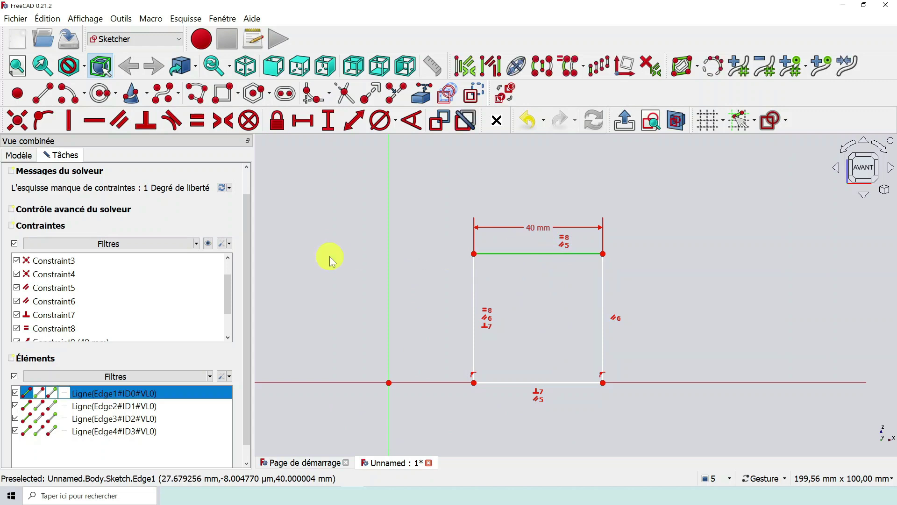
{"action": "left_click", "coordinate": [93, 121]}
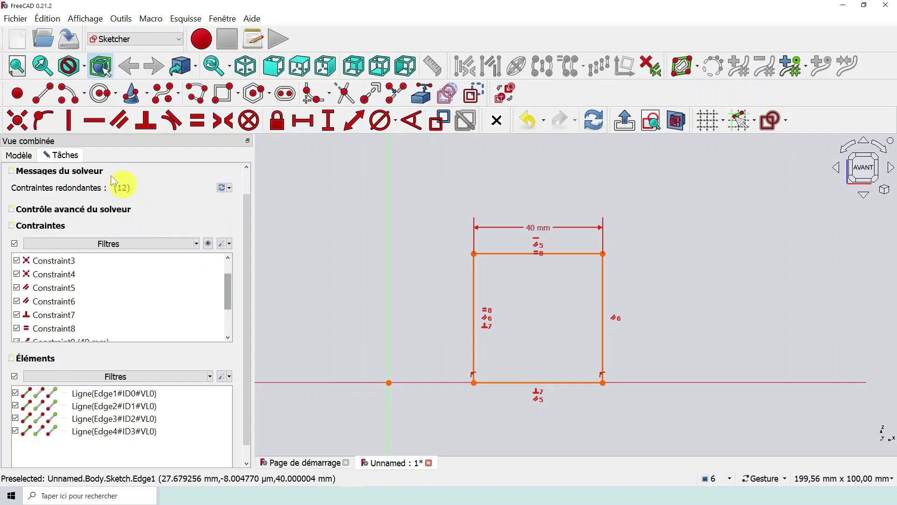
{"action": "left_click", "coordinate": [123, 190]}
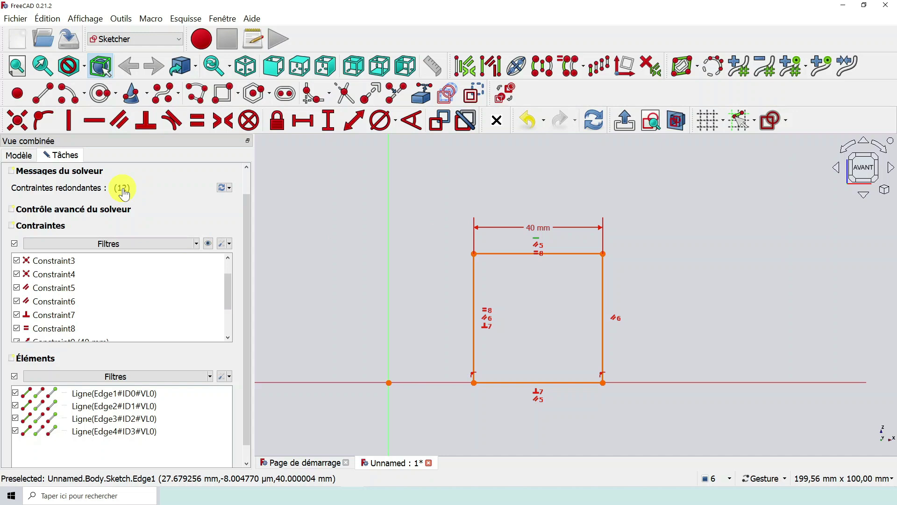
{"action": "key", "text": "Delete"}
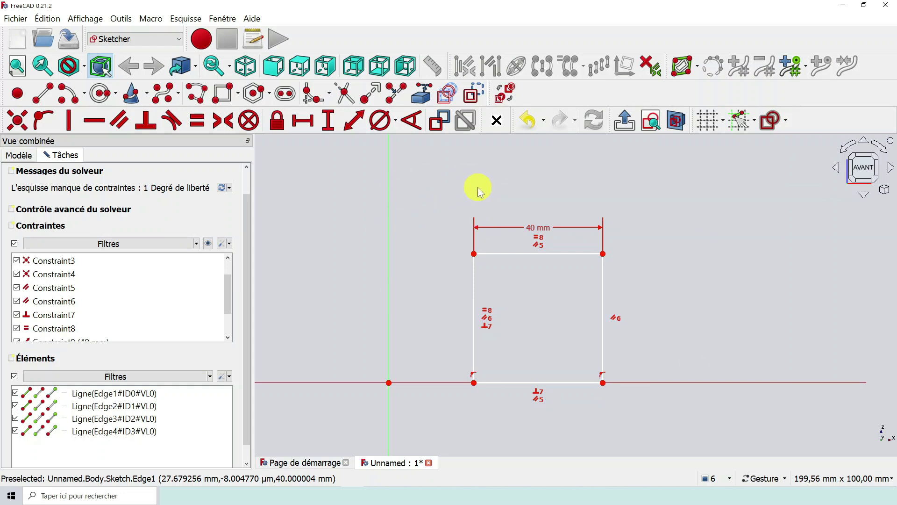
- Enable automatic removal of redundant constraints (Suppression automatique des redondances) and check the solver's automatic update option
{"action": "left_click_drag", "start_coordinate": [249, 284], "coordinate": [243, 259]}
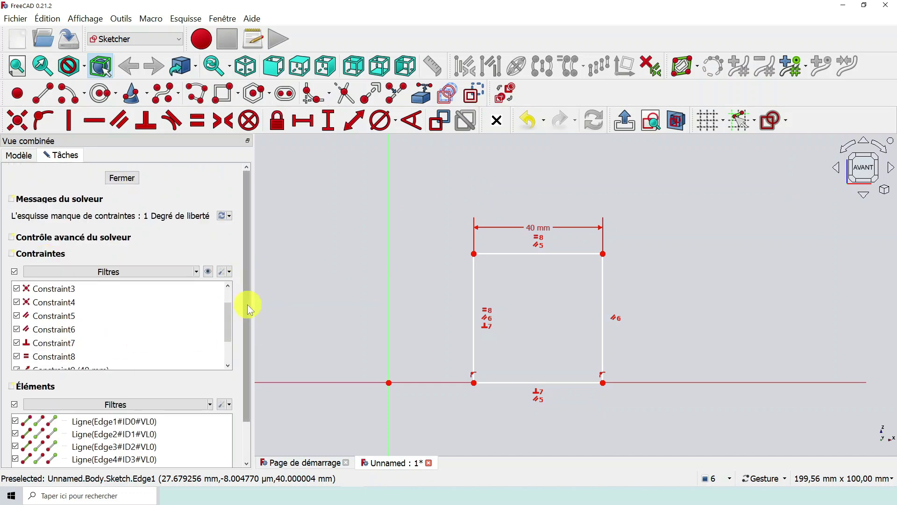
{"action": "left_click_drag", "start_coordinate": [248, 305], "coordinate": [251, 351]}
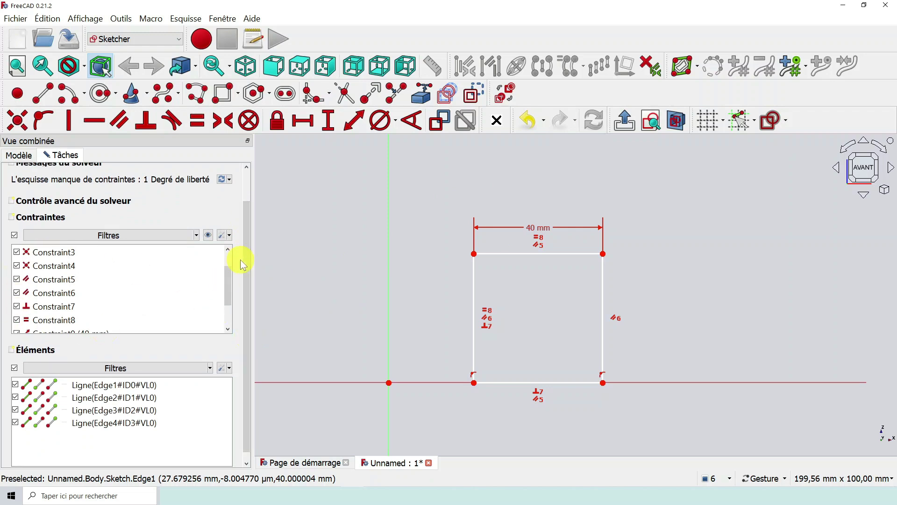
{"action": "left_click_drag", "start_coordinate": [227, 275], "coordinate": [227, 305]}
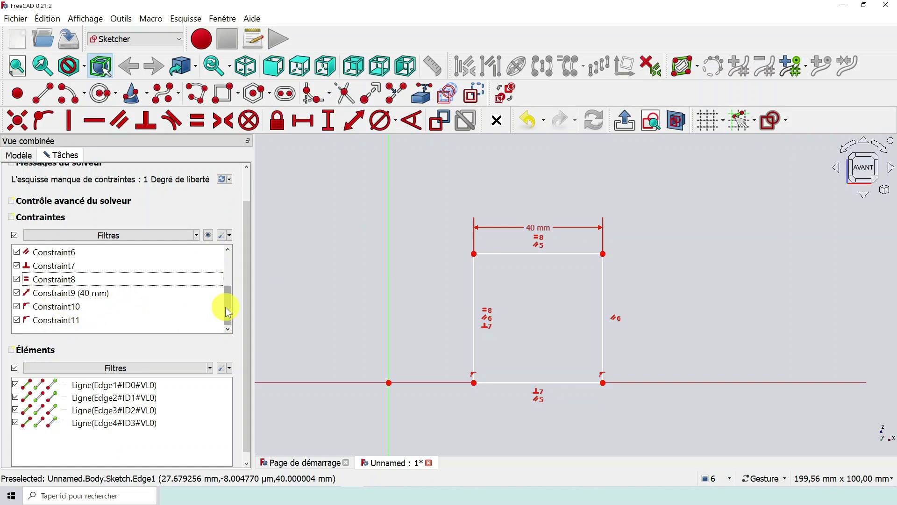
{"action": "left_click_drag", "start_coordinate": [225, 307], "coordinate": [228, 276]}
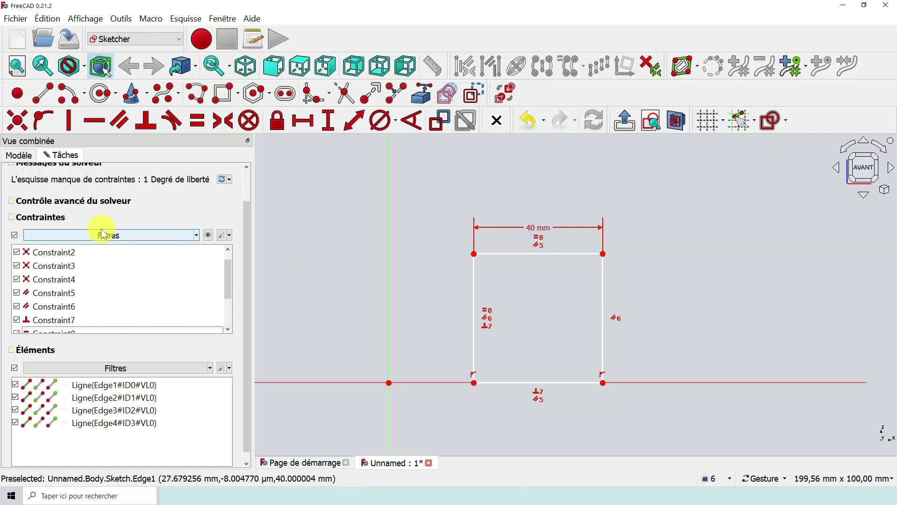
{"action": "left_click", "coordinate": [229, 236]}
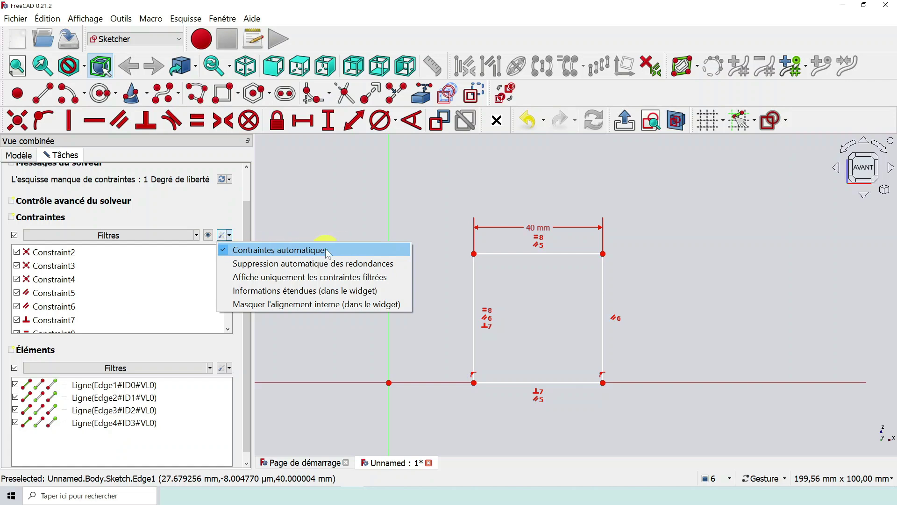
{"action": "left_click", "coordinate": [248, 264]}
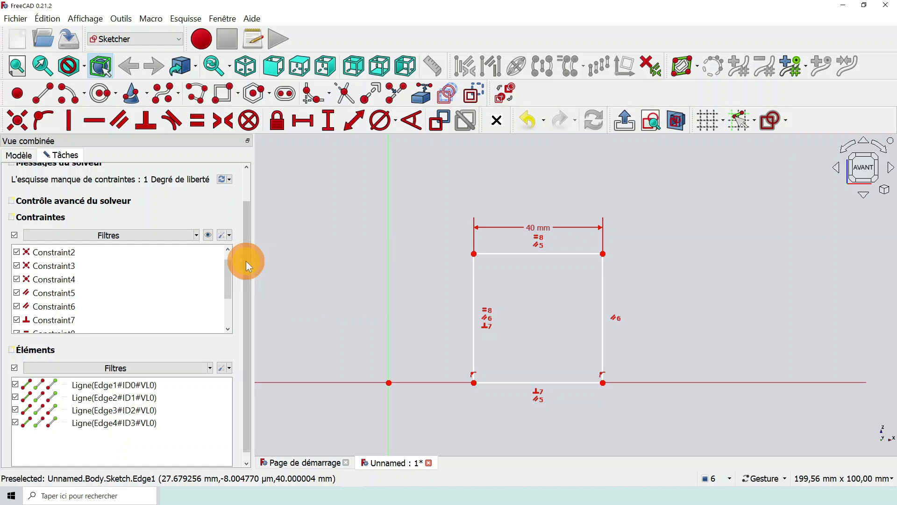
{"action": "left_click", "coordinate": [229, 236]}
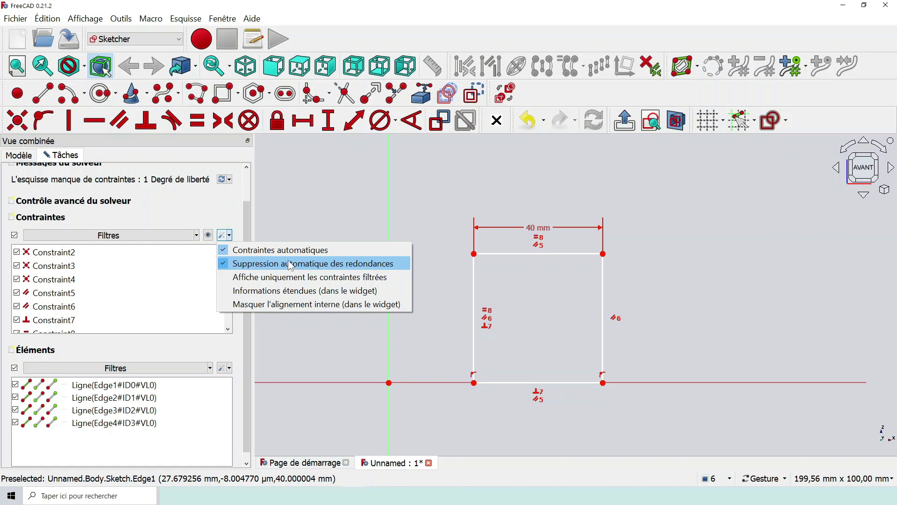
{"action": "left_click", "coordinate": [281, 178]}
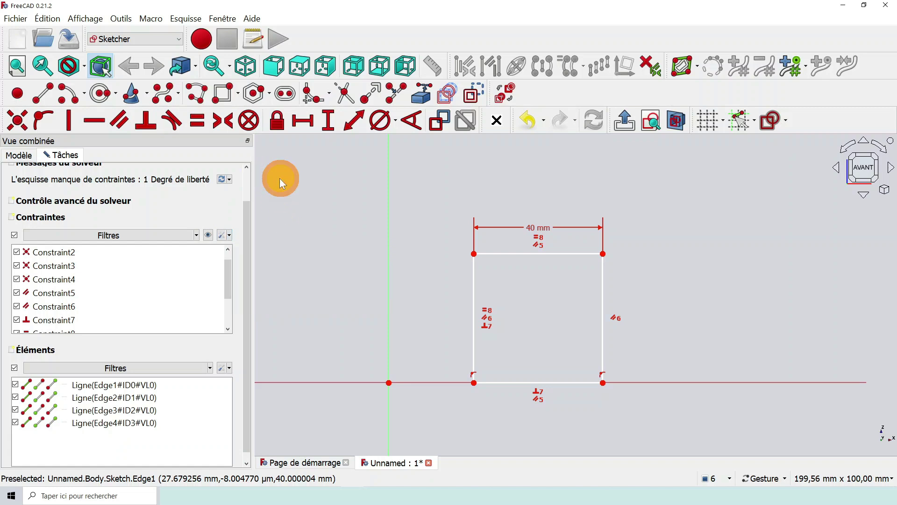
{"action": "left_click", "coordinate": [229, 181]}
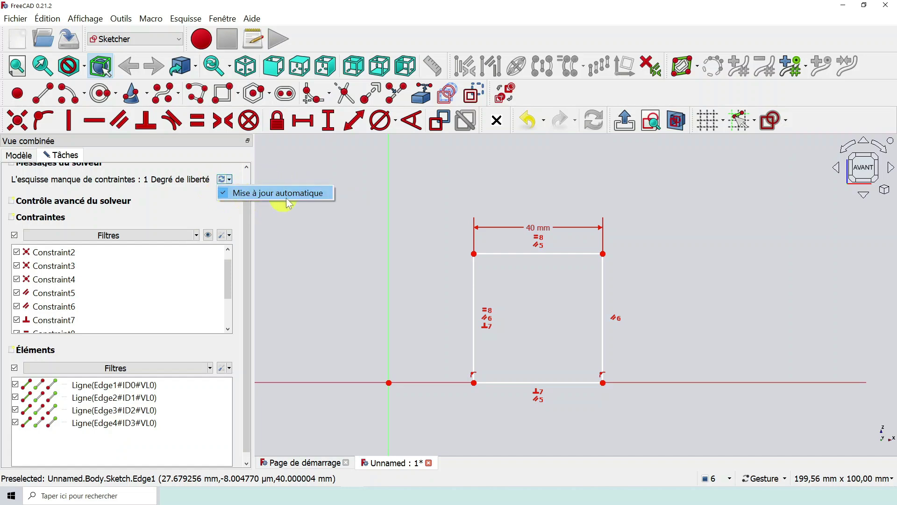
{"action": "left_click", "coordinate": [437, 182]}
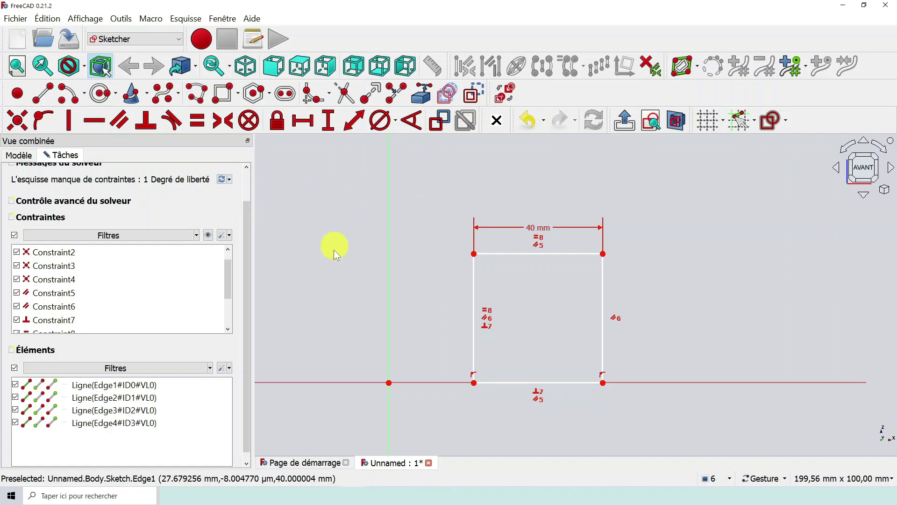
- Try to add a horizontal constraint to the square's top side and check the end of the constraint list
{"action": "left_click", "coordinate": [521, 253]}
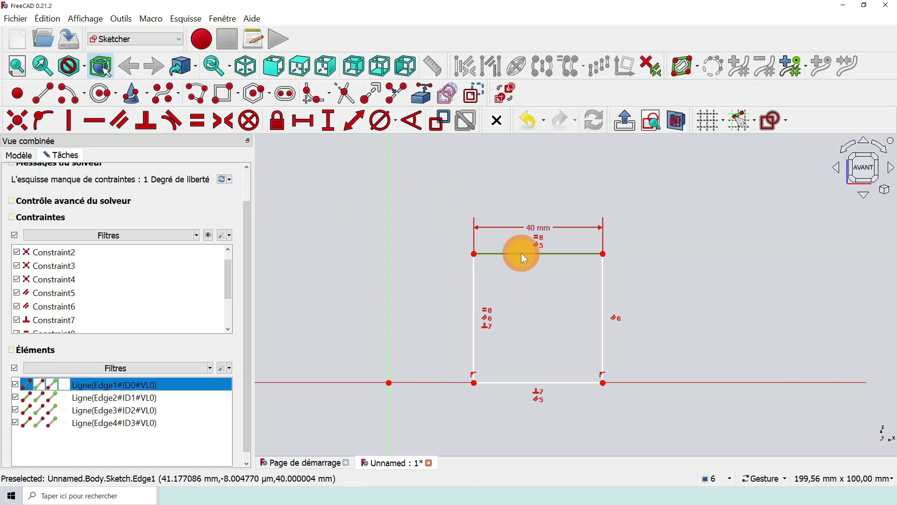
{"action": "left_click", "coordinate": [94, 124]}
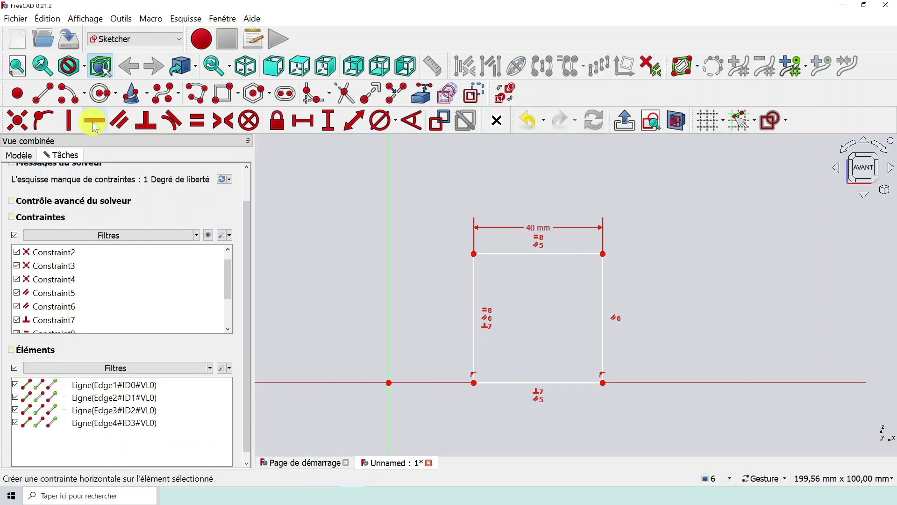
{"action": "left_click_drag", "start_coordinate": [224, 275], "coordinate": [226, 310]}
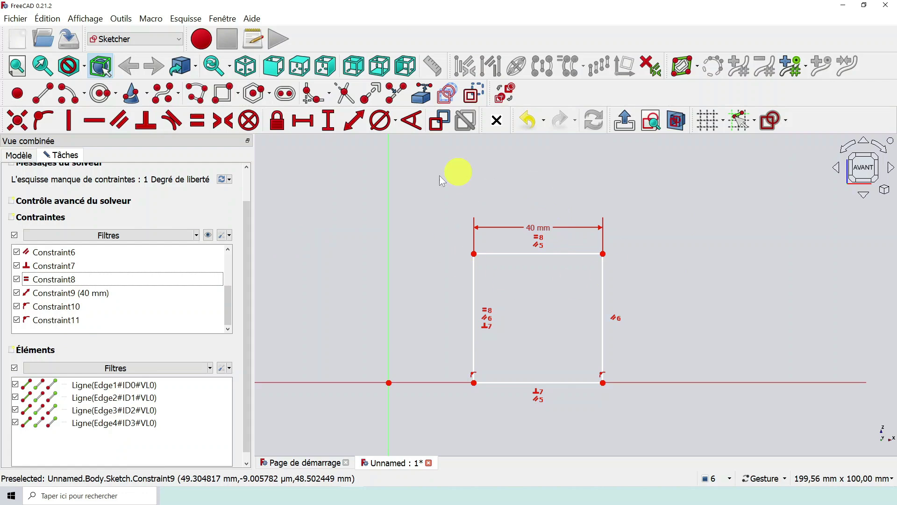
{"action": "scroll", "coordinate": [571, 330], "scroll_direction": "down", "scroll_amount": 2}
{"action": "scroll", "coordinate": [613, 282], "scroll_direction": "up", "scroll_amount": 3}
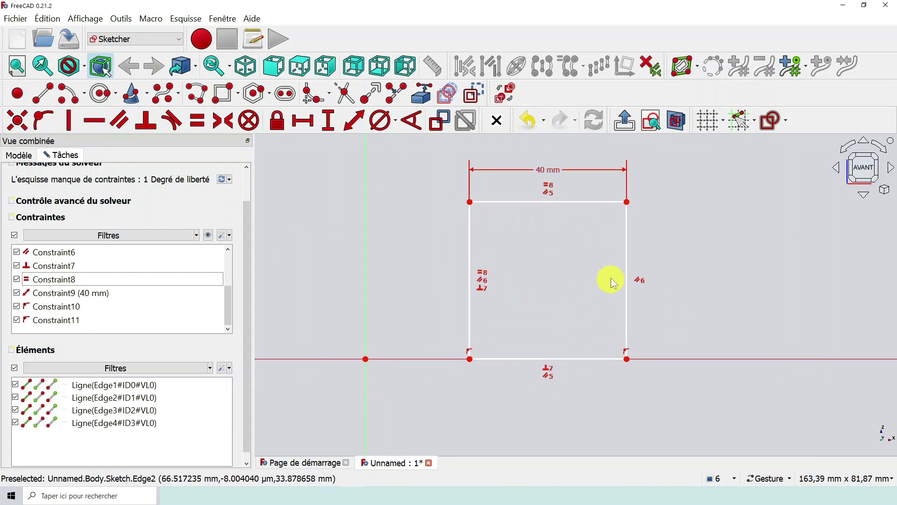
{"action": "scroll", "coordinate": [688, 219], "scroll_direction": "down", "scroll_amount": 2}
{"action": "right_click_drag", "start_coordinate": [691, 216], "coordinate": [633, 275]}
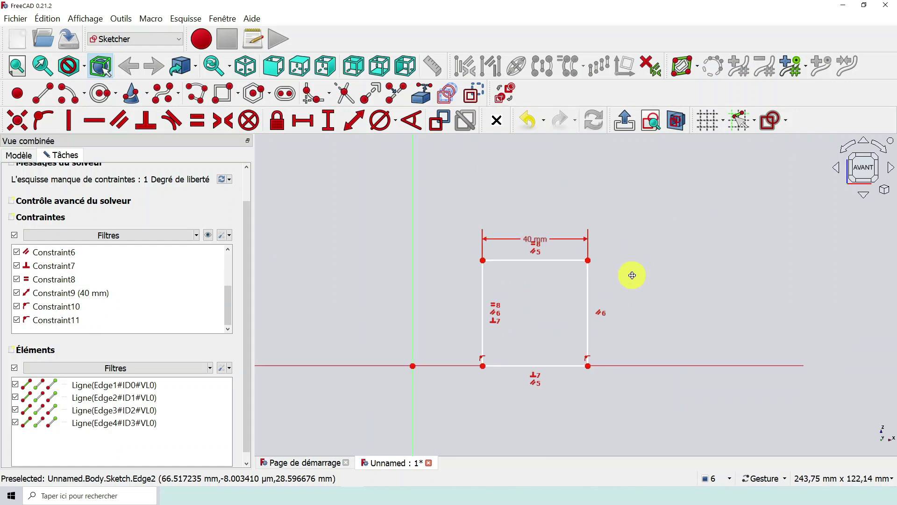
{"action": "left_click", "coordinate": [231, 236]}
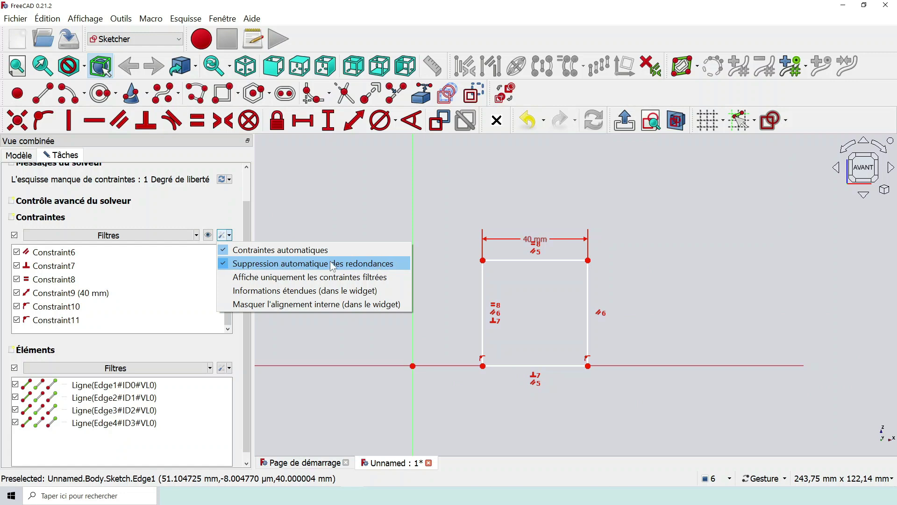
{"action": "left_click", "coordinate": [512, 200]}
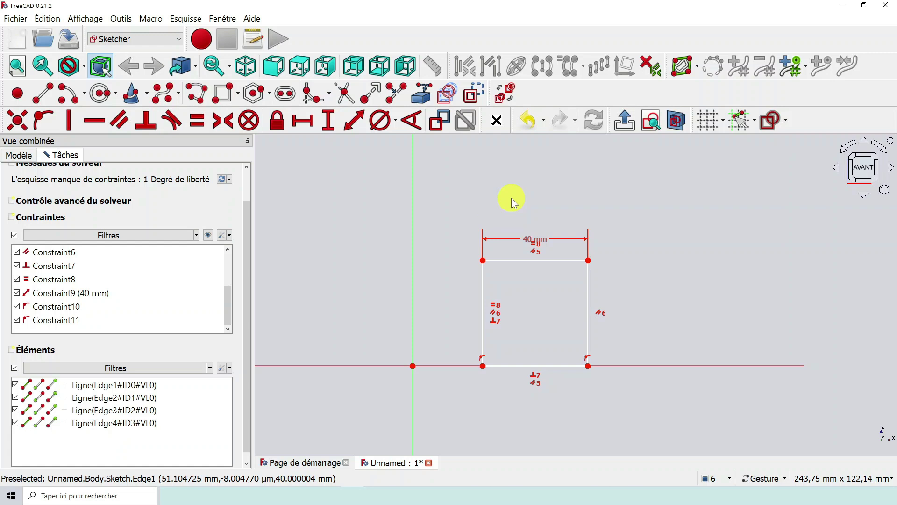
{"action": "scroll", "coordinate": [512, 198], "scroll_direction": "down", "scroll_amount": 1}
{"action": "scroll", "coordinate": [512, 198], "scroll_direction": "up", "scroll_amount": 2}
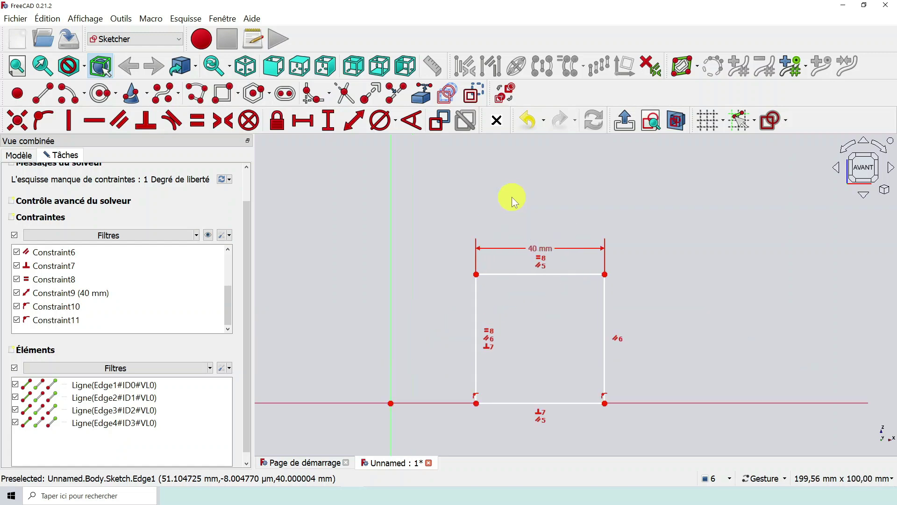
{"action": "scroll", "coordinate": [511, 198], "scroll_direction": "down", "scroll_amount": 2}
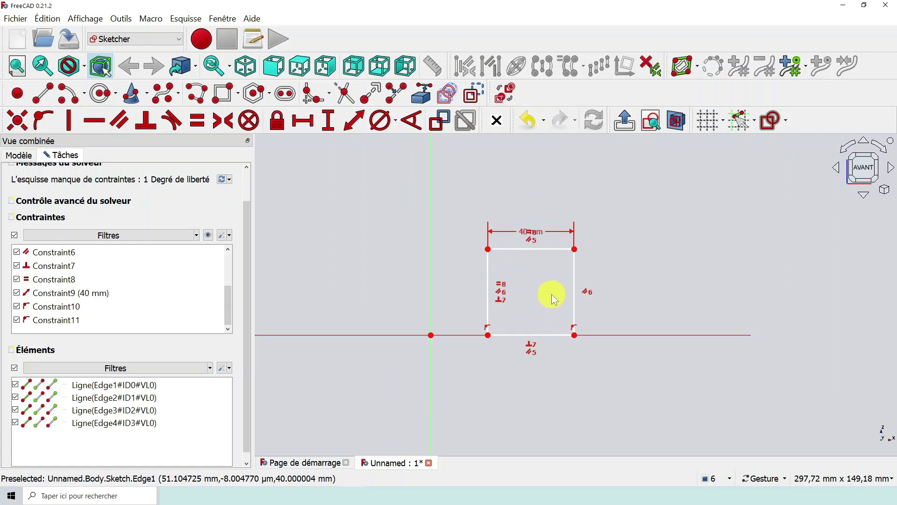
{"action": "scroll", "coordinate": [549, 283], "scroll_direction": "up", "scroll_amount": 1}
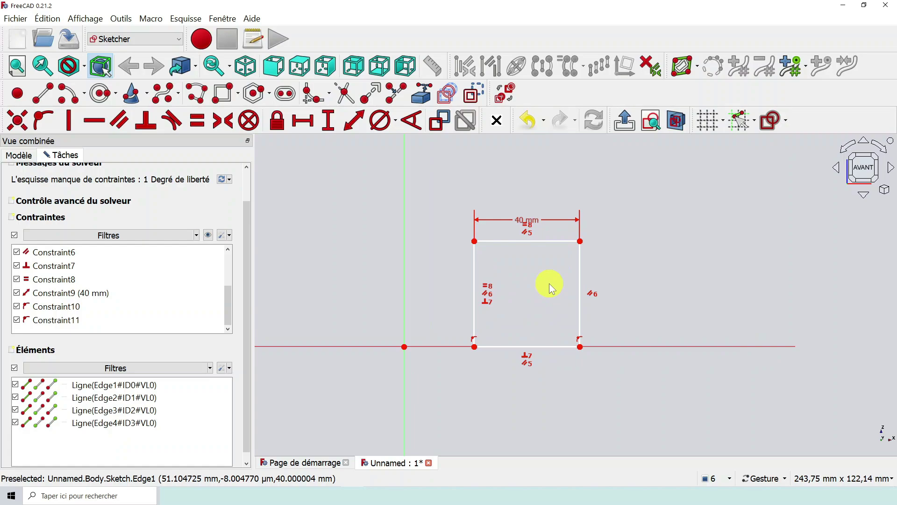